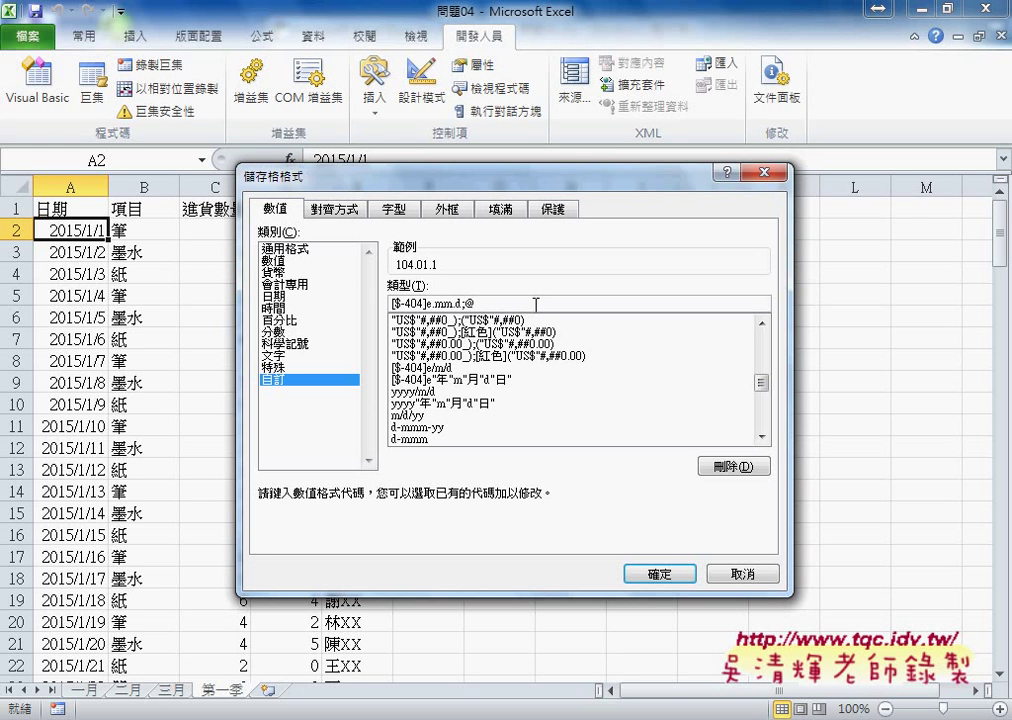
# Add the (aaa) weekday code to the custom type and compare it with the built-in date formats
pyautogui.write('d')
pyautogui.write('()')
pyautogui.write('aaa')
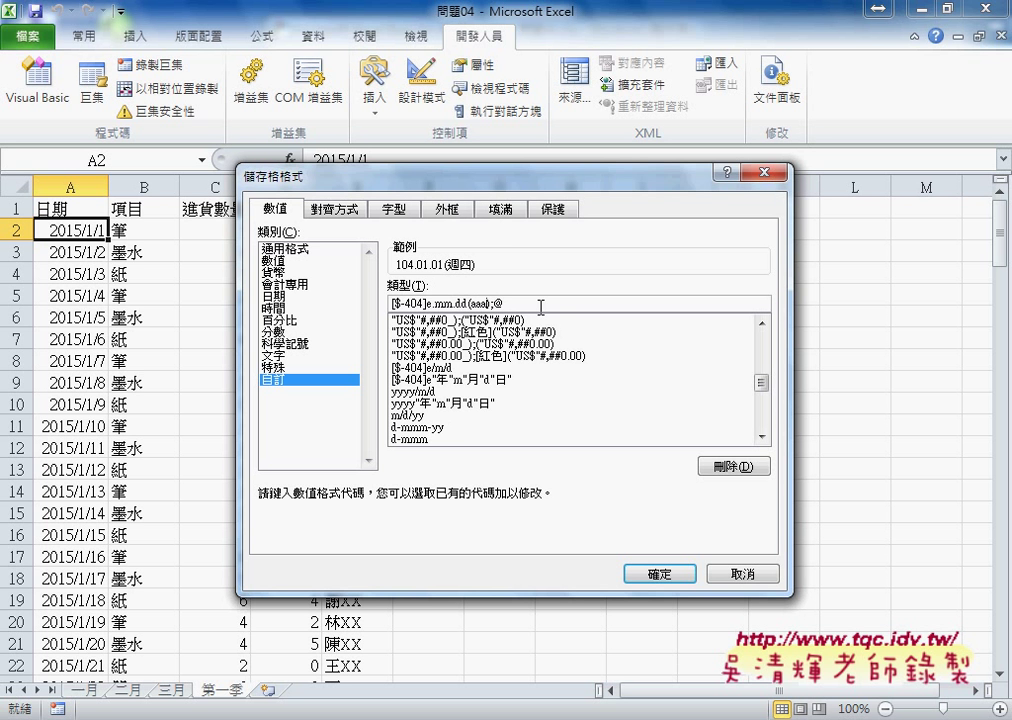
pyautogui.hotkey('shift', 'Left')
pyautogui.hotkey('shift', 'Left')
pyautogui.hotkey('shift', 'Left')
pyautogui.click(290, 297)
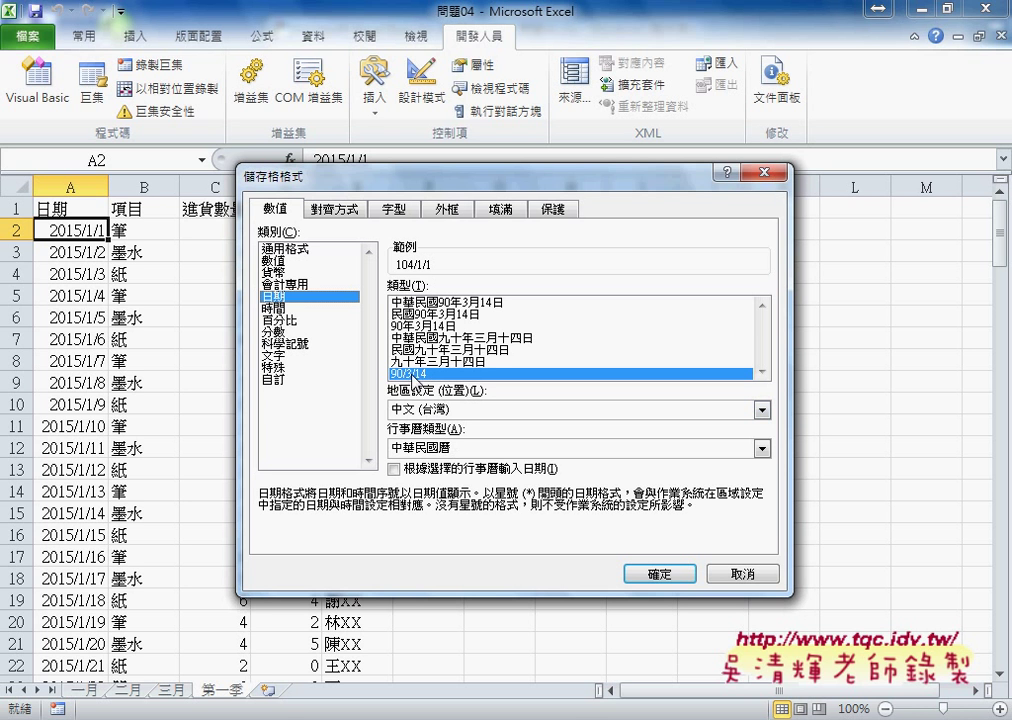
pyautogui.click(281, 381)
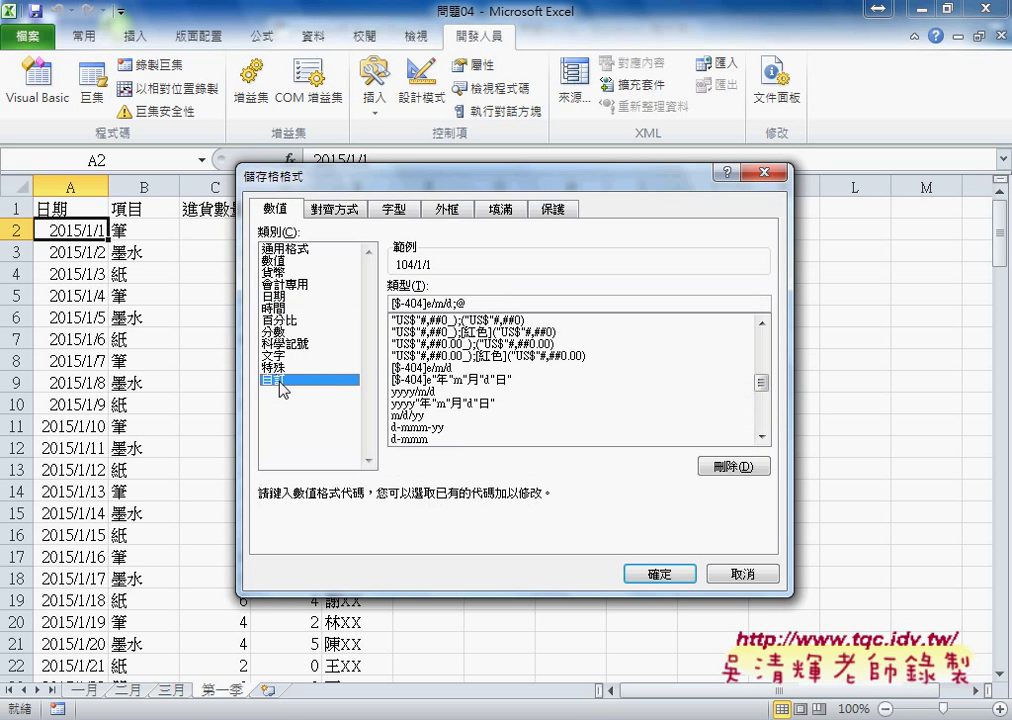
# Replace the slashes with dots so the code reads [$-404]e.mm.dd(aaa);@, sample 104.01.01(週四)
pyautogui.click(452, 302)
pyautogui.press('BackSpace')
pyautogui.write('.')
pyautogui.click(452, 302)
pyautogui.press('BackSpace')
pyautogui.write('.m')
pyautogui.write('m.')
pyautogui.write('d')
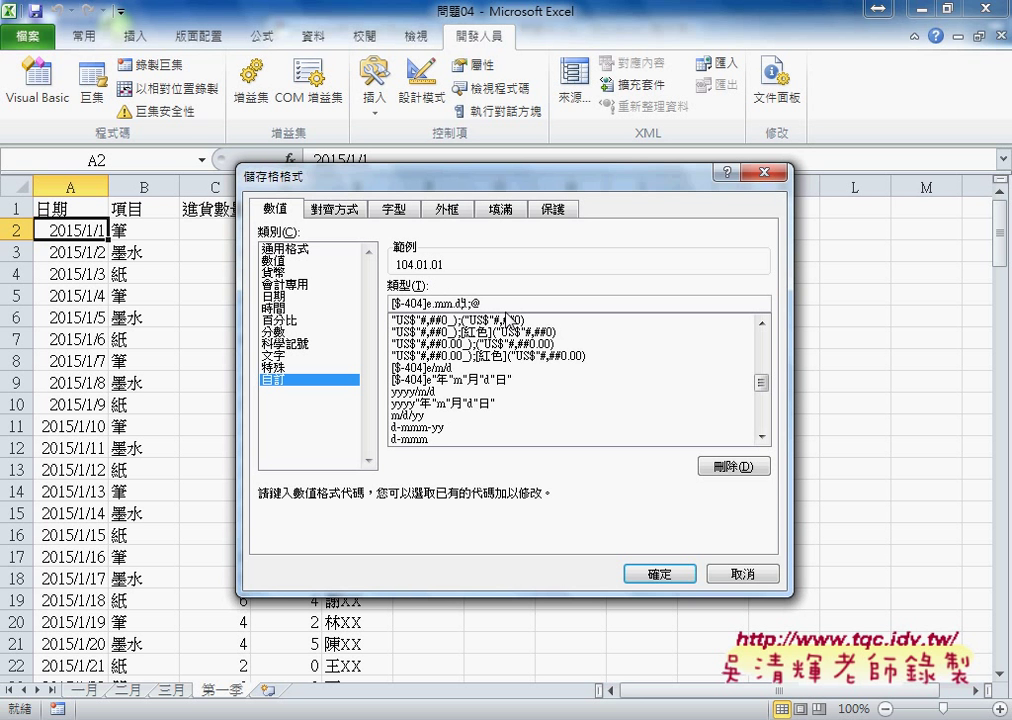
pyautogui.write('()')
pyautogui.write('a')
pyautogui.write('a')
pyautogui.write('a')
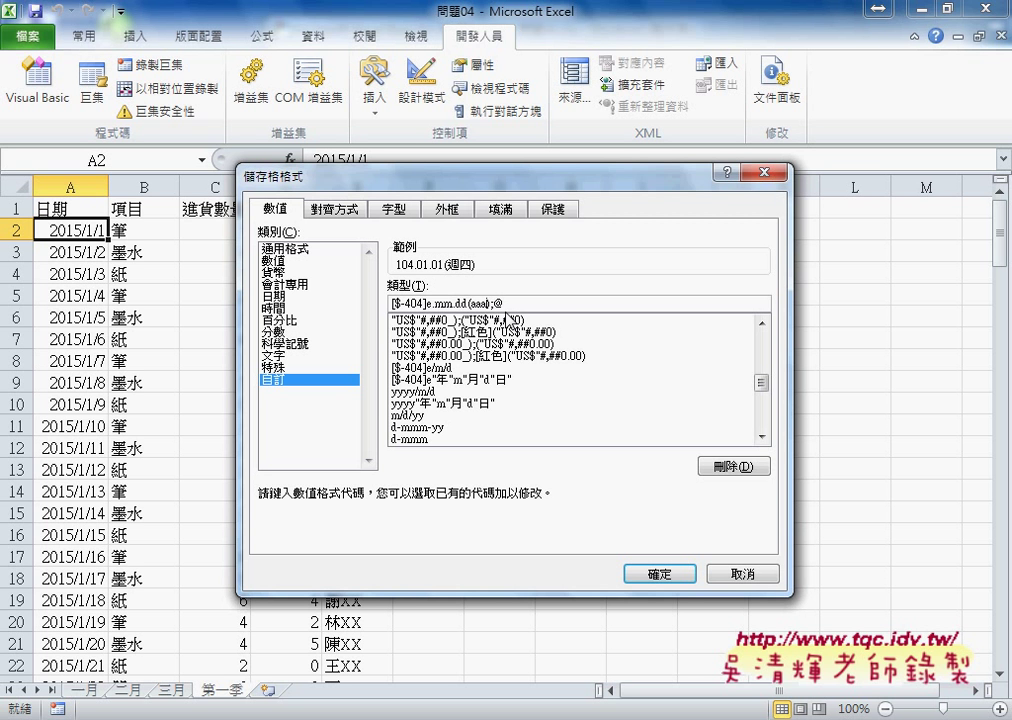
# Copy the [$-404]e.mm.dd(aaa);@ format code
pyautogui.moveTo(505, 302); pyautogui.dragTo(391, 302)
pyautogui.hotkey('ctrl', 'c')
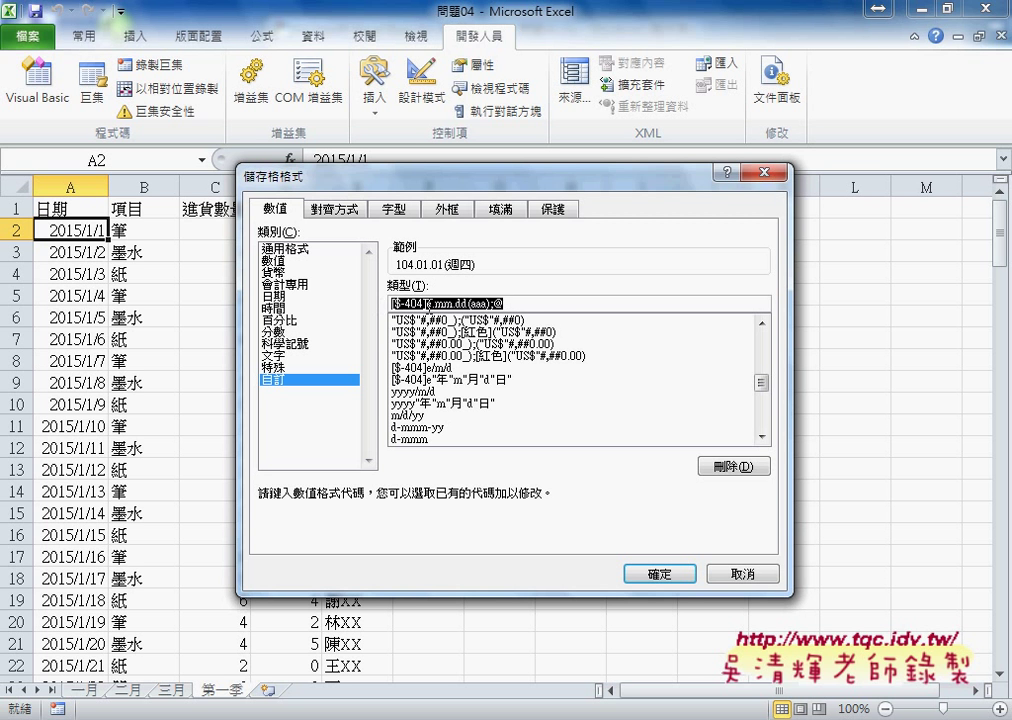
pyautogui.rightClick(455, 309)
pyautogui.click(494, 342)
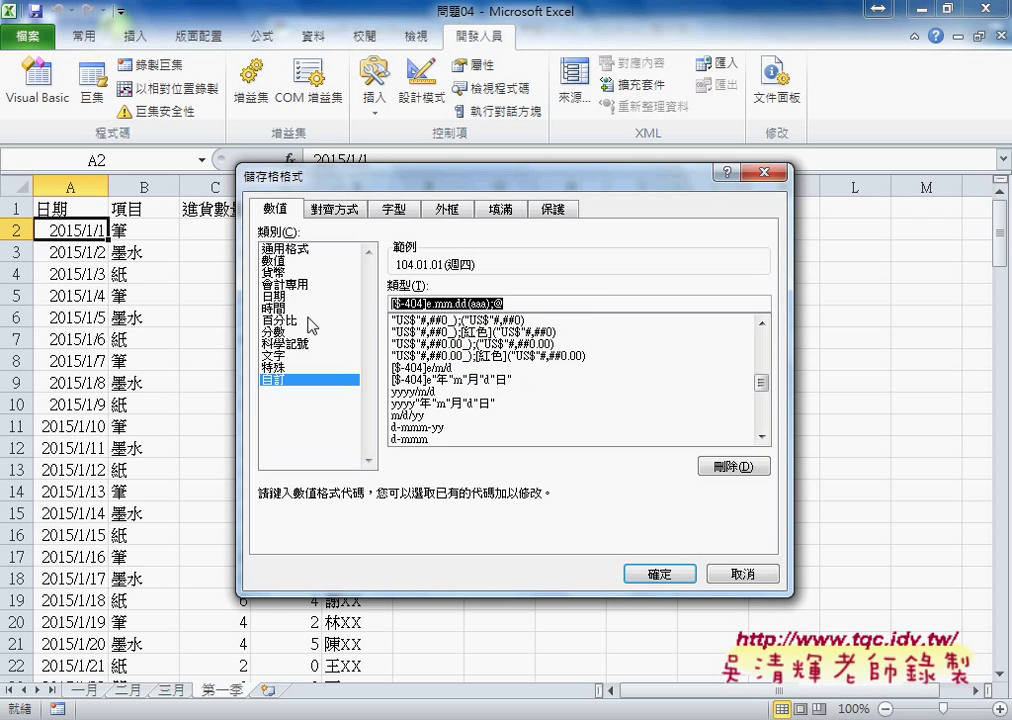
# Check how the built-in 西曆 週三 date format writes the weekday as custom code
pyautogui.click(290, 297)
pyautogui.click(524, 448)
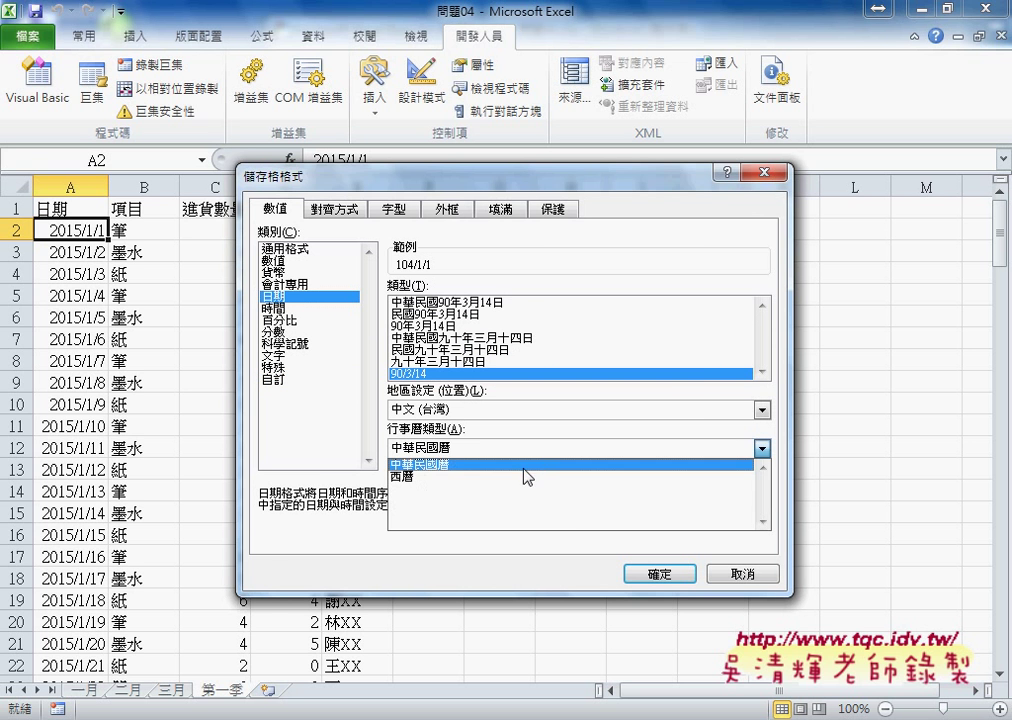
pyautogui.click(526, 483)
pyautogui.scroll(-1, 600, 300)
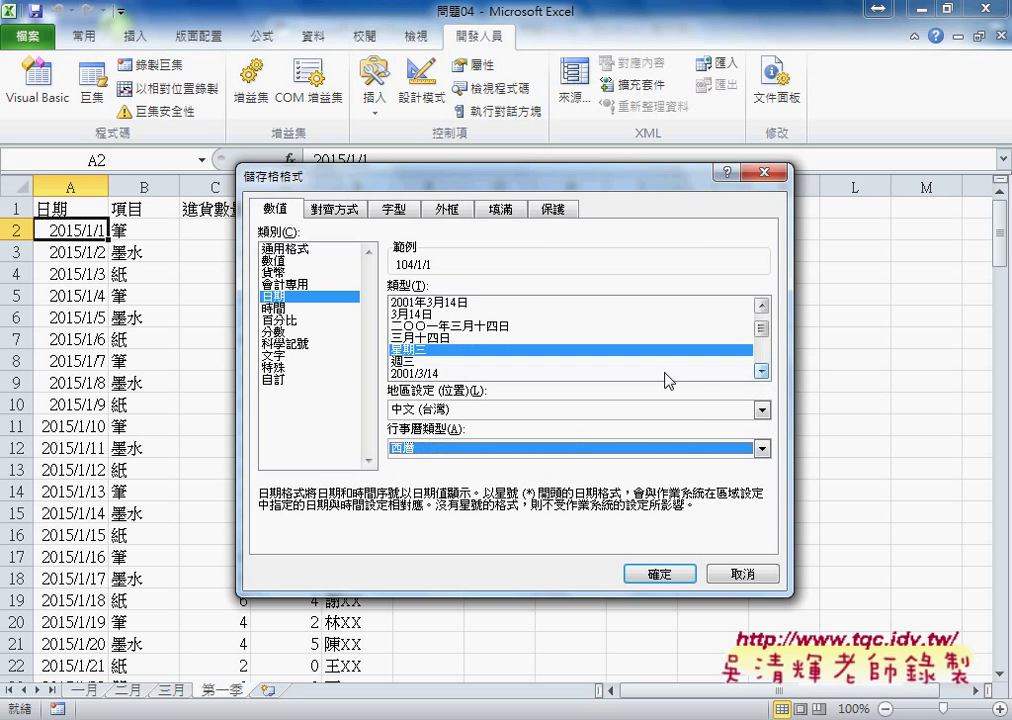
pyautogui.click(391, 364)
pyautogui.click(300, 380)
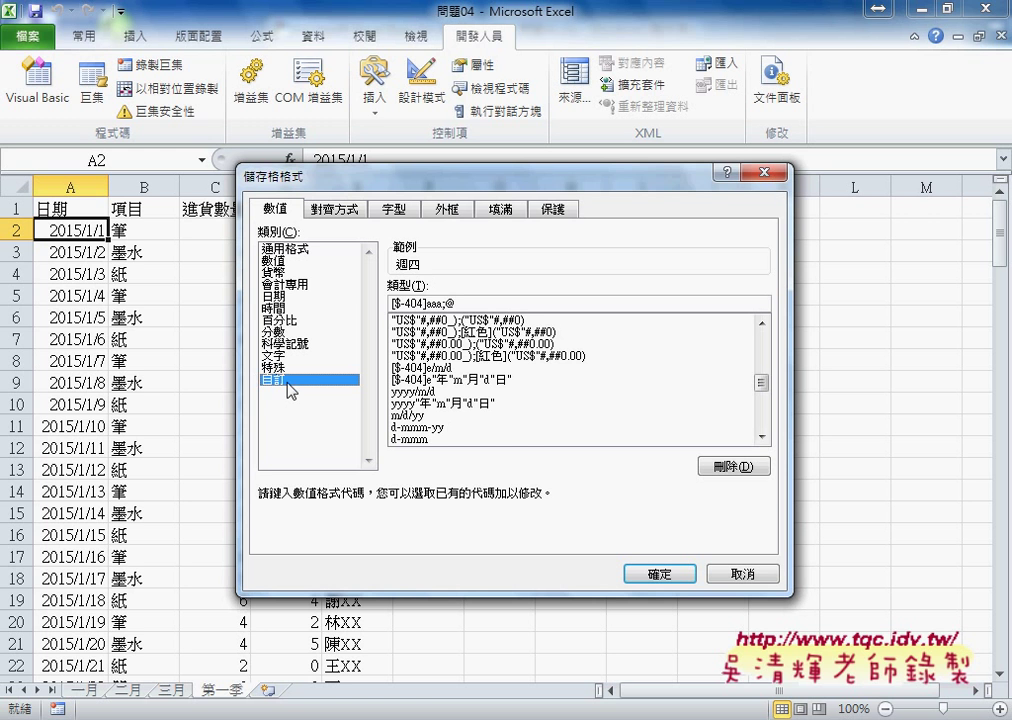
# Paste the ROC weekday code back and confirm so A2 shows 104.01.01(週四)
pyautogui.moveTo(426, 303); pyautogui.dragTo(356, 301)
pyautogui.hotkey('ctrl', 'v')
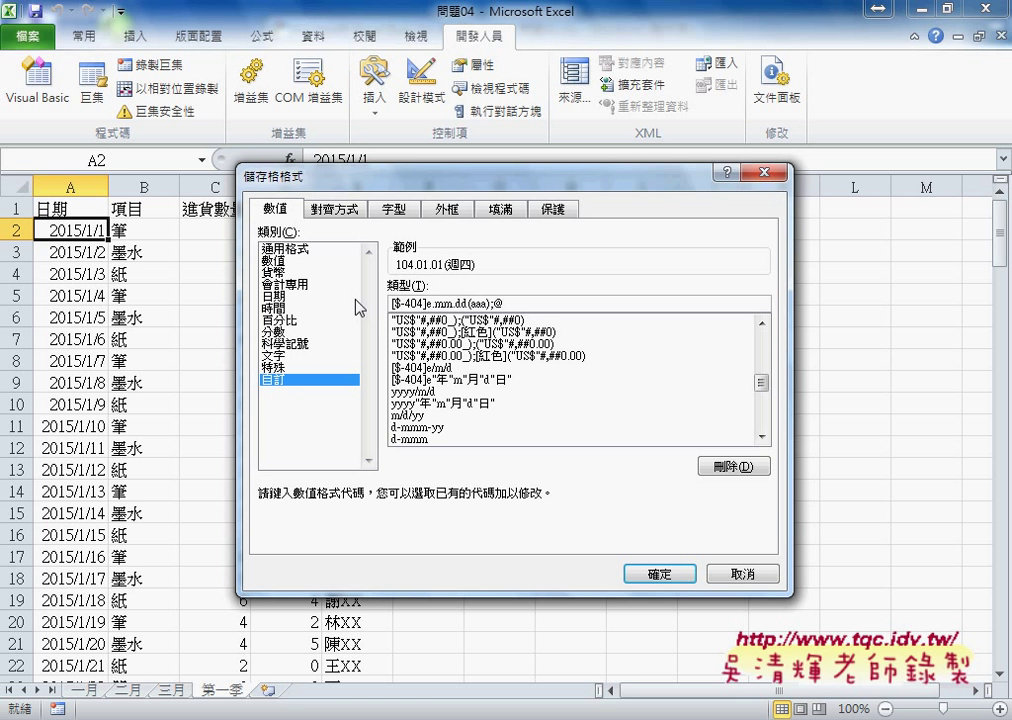
pyautogui.click(661, 575)
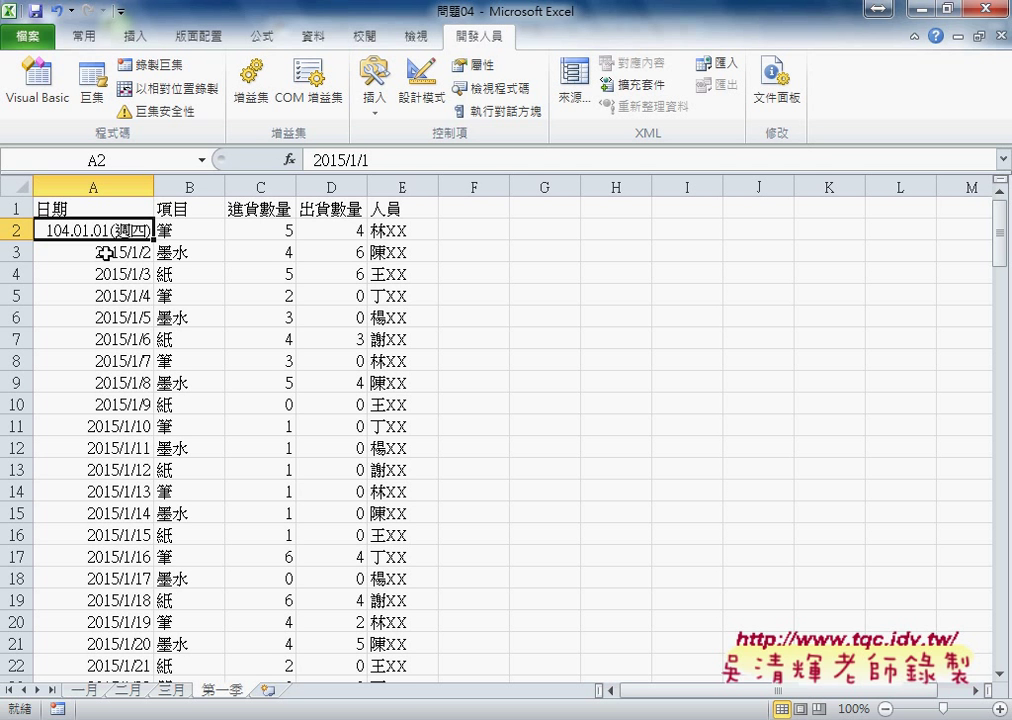
pyautogui.click(104, 253)
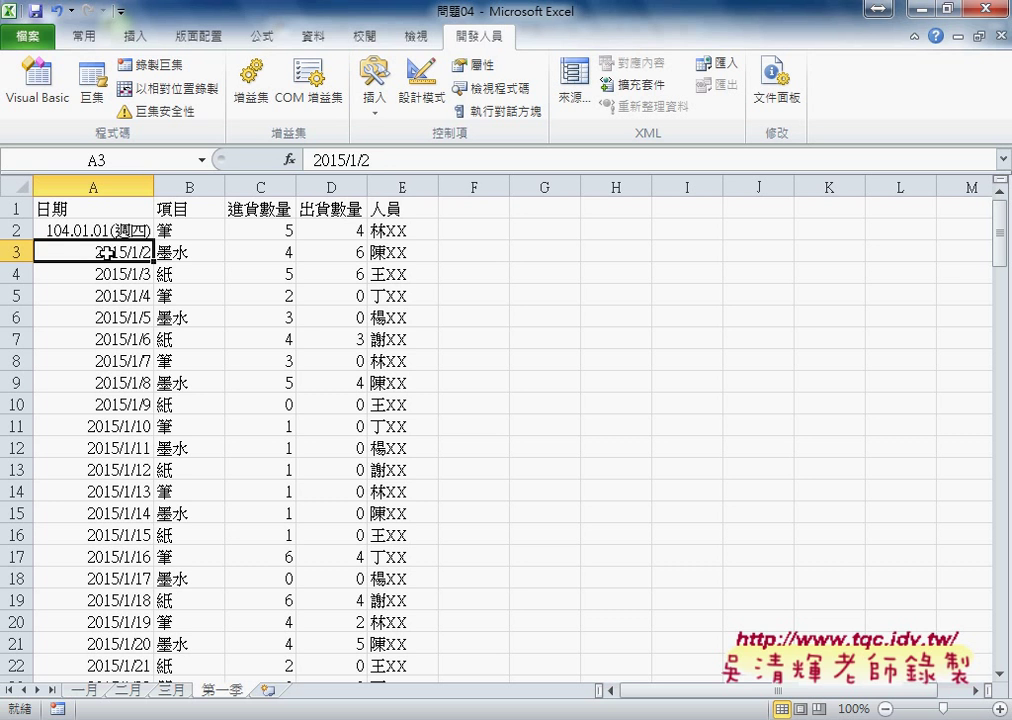
pyautogui.click(128, 236)
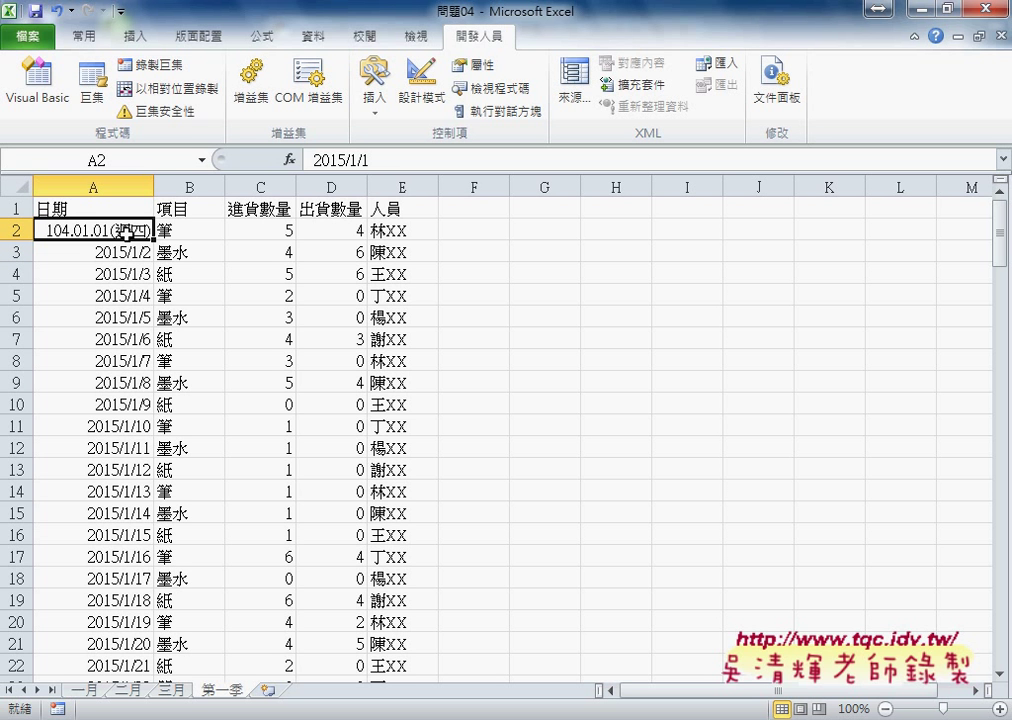
pyautogui.rightClick(128, 233)
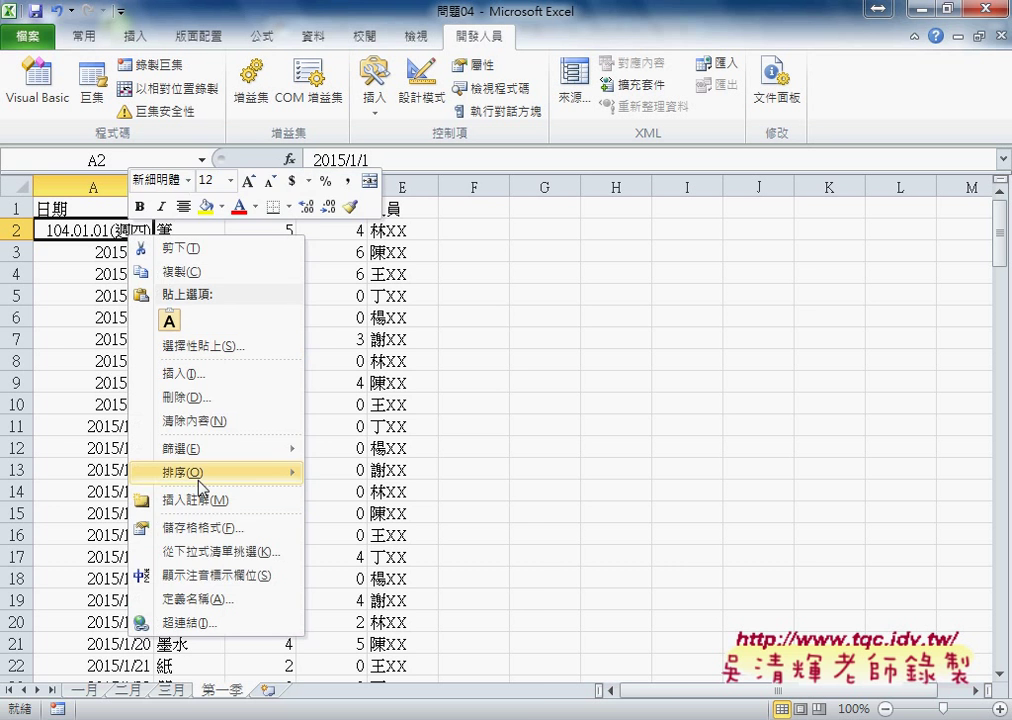
pyautogui.click(212, 526)
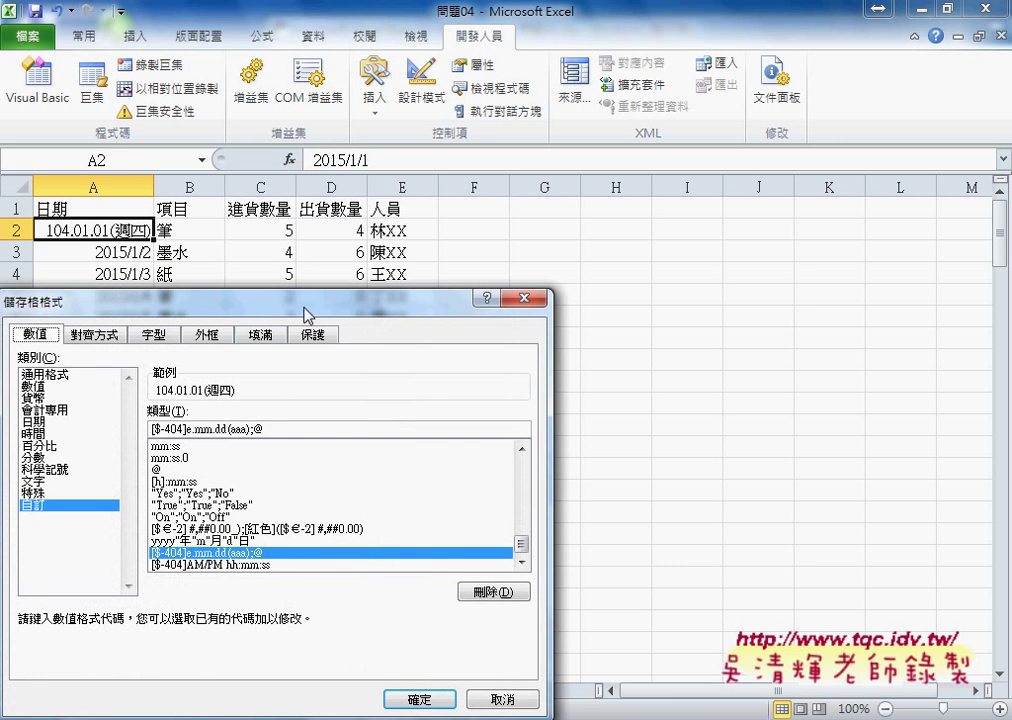
pyautogui.moveTo(300, 187); pyautogui.dragTo(560, 210)
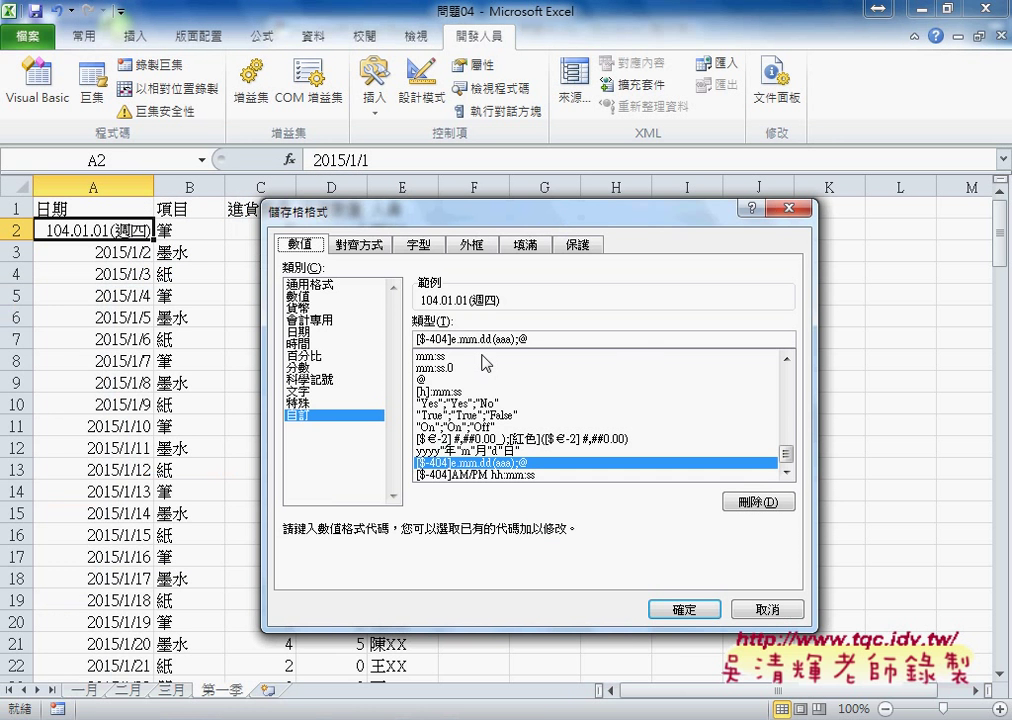
pyautogui.click(770, 610)
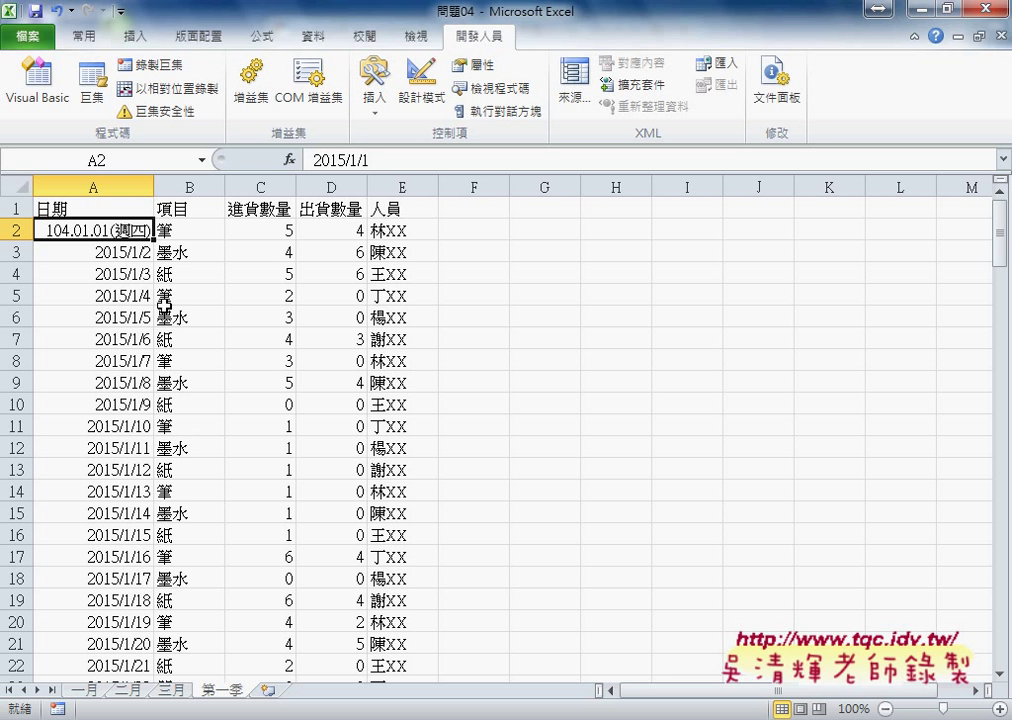
pyautogui.rightClick(135, 229)
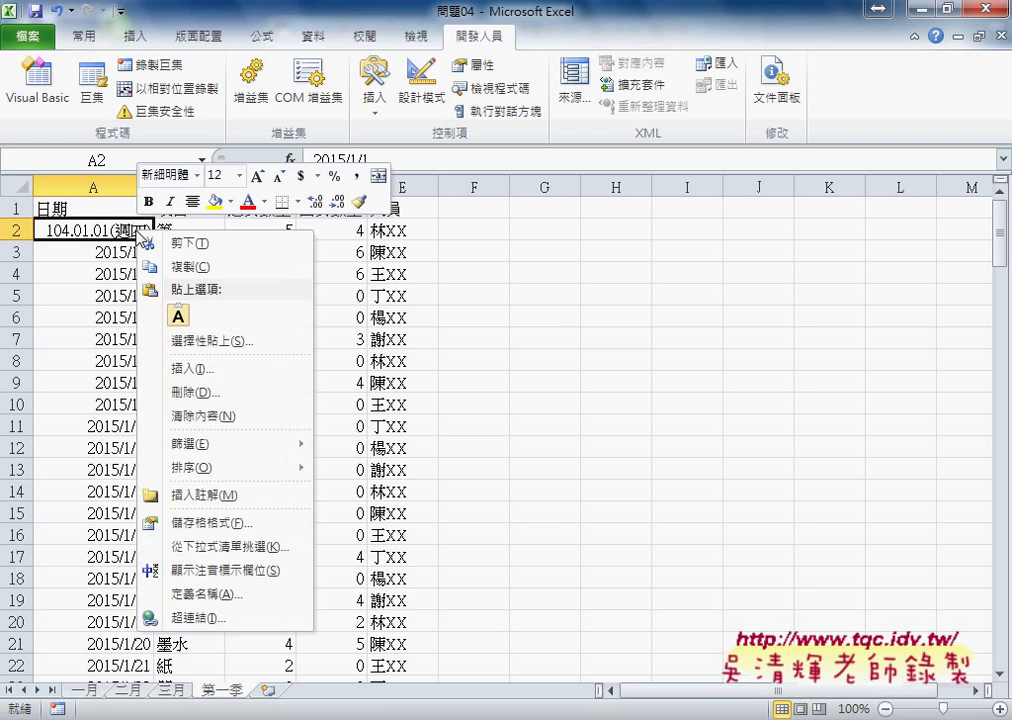
pyautogui.click(200, 520)
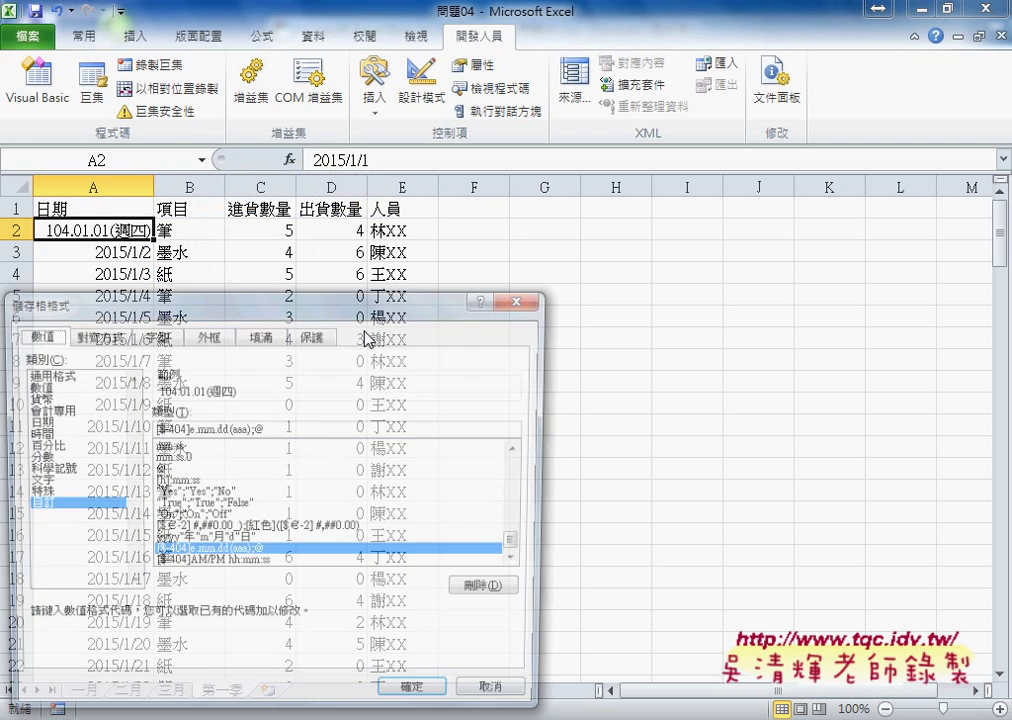
pyautogui.moveTo(330, 220); pyautogui.dragTo(558, 219)
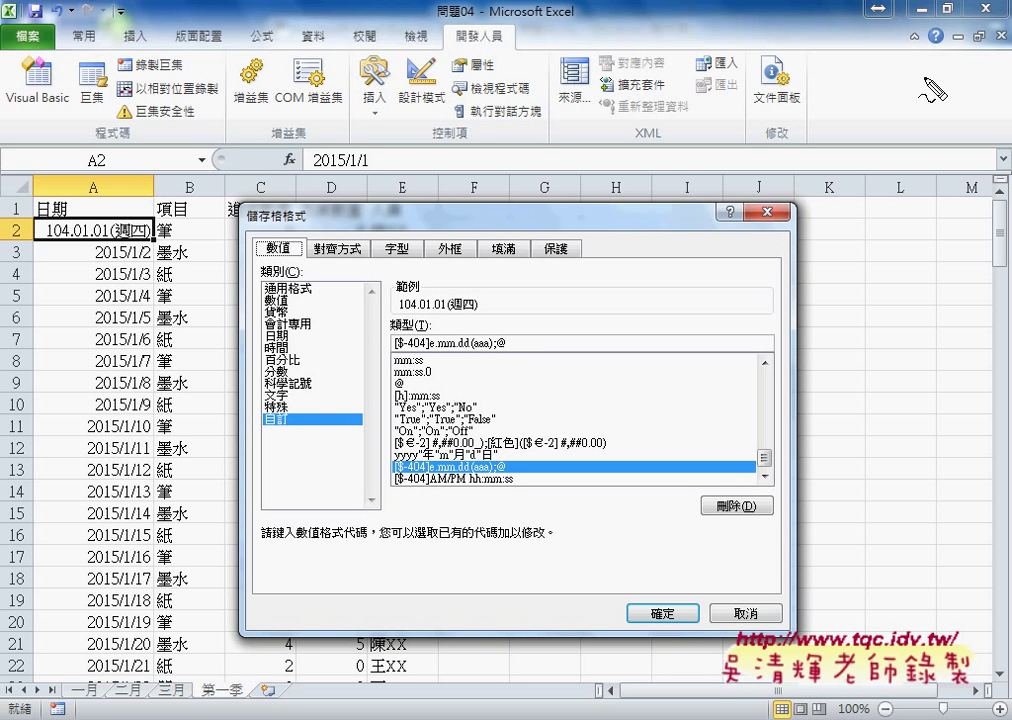
pyautogui.moveTo(290, 403); pyautogui.dragTo(283, 430)
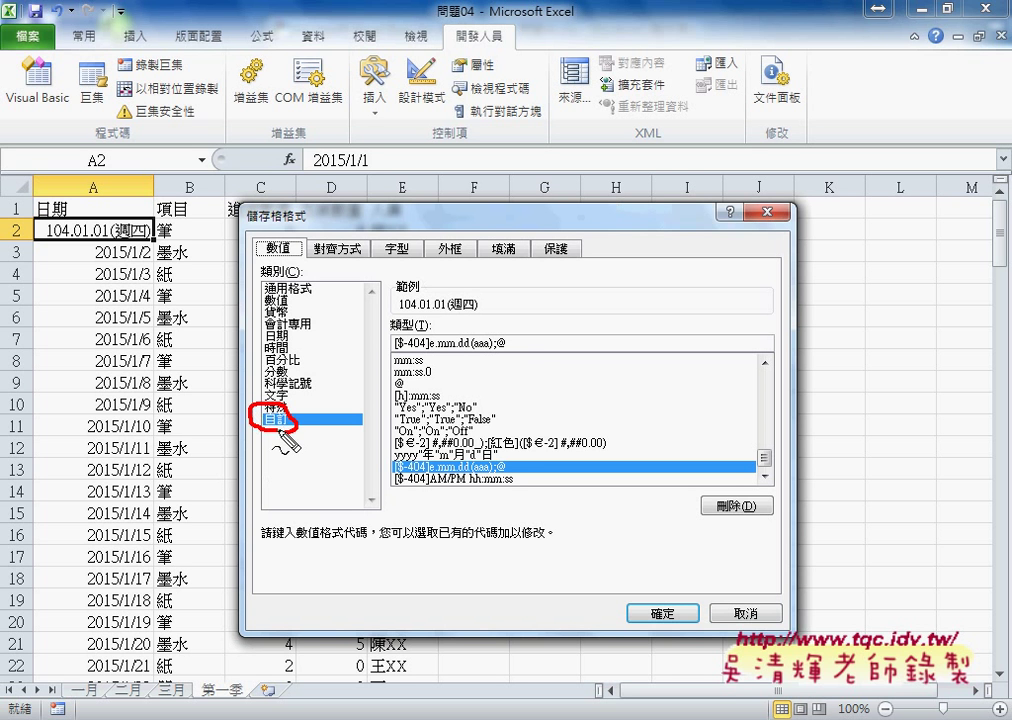
pyautogui.moveTo(520, 347); pyautogui.dragTo(525, 340)
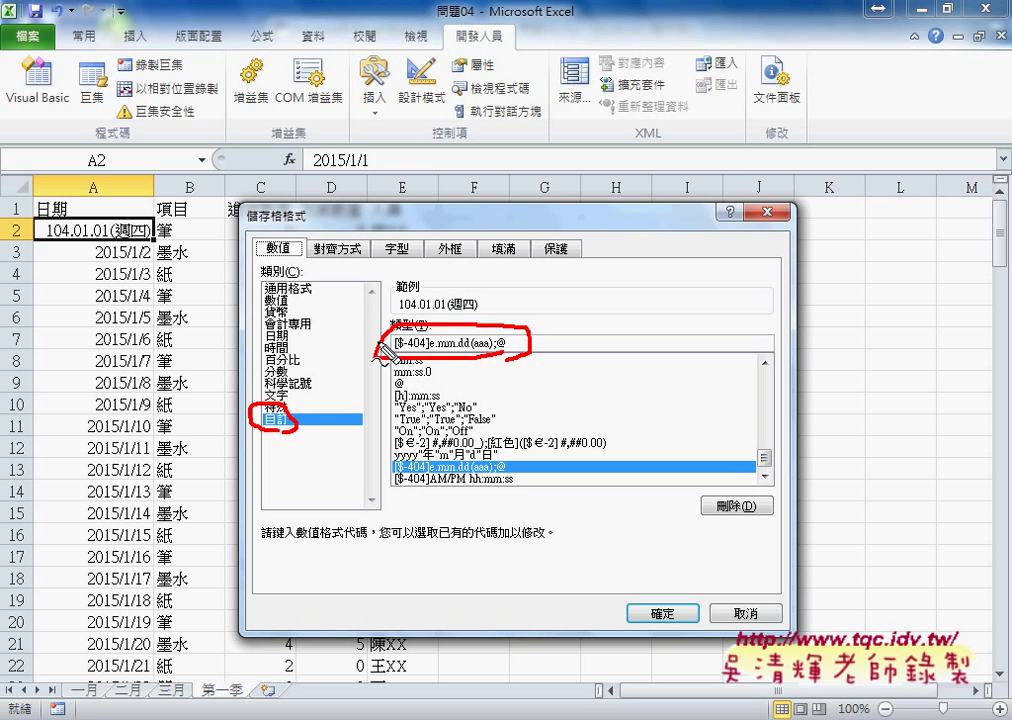
pyautogui.moveTo(376, 343)
pyautogui.mouseDown()
pyautogui.moveTo(157, 231)
pyautogui.moveTo(180, 245)
pyautogui.mouseUp()
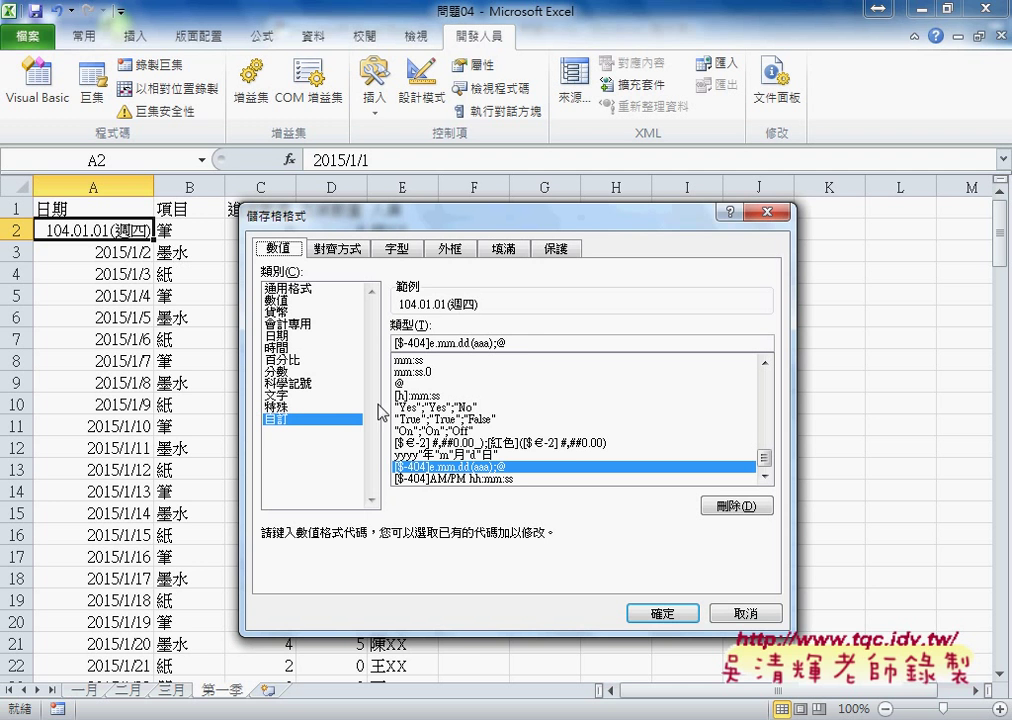
pyautogui.moveTo(393, 343); pyautogui.dragTo(484, 343)
pyautogui.rightClick(484, 341)
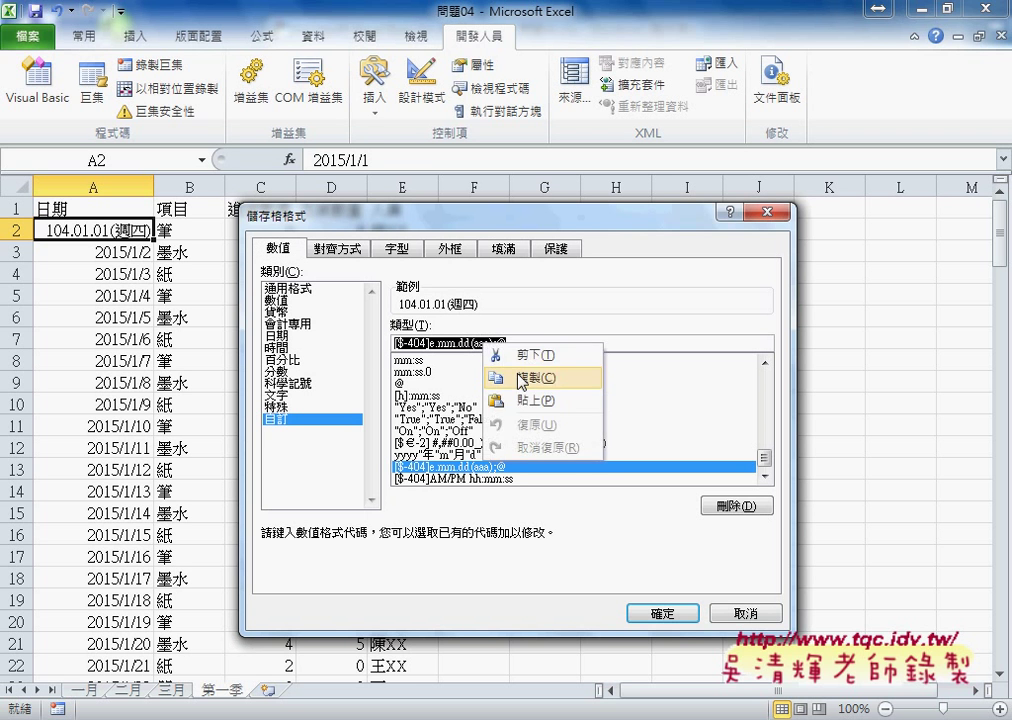
pyautogui.click(530, 377)
pyautogui.click(760, 614)
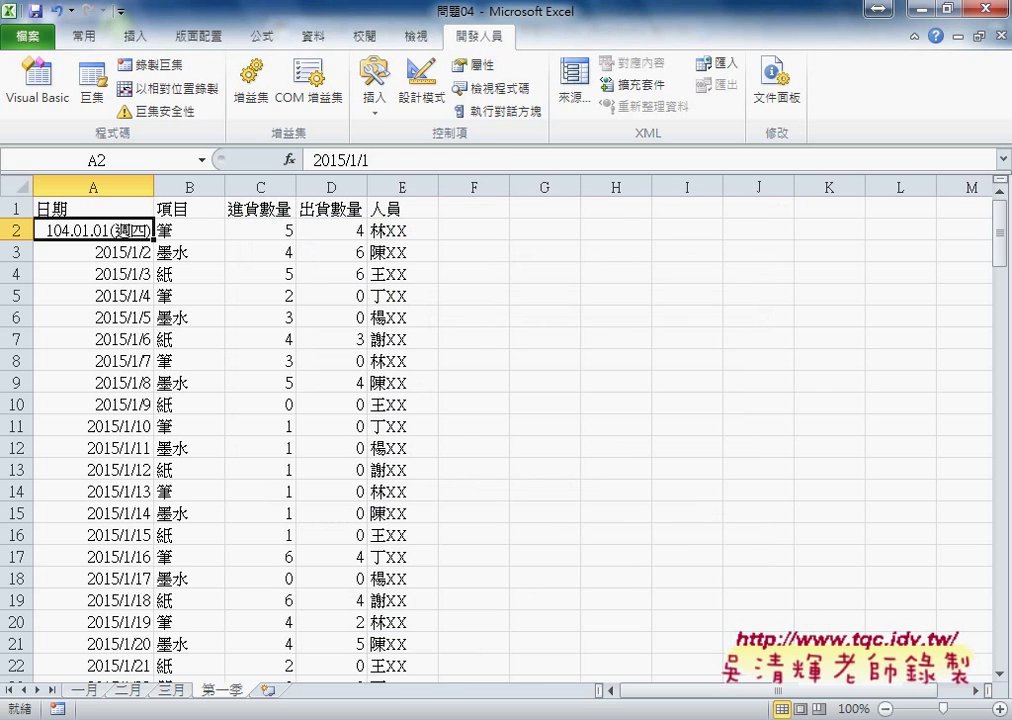
# Run the 清除資料 macro to clear the sheet data
pyautogui.click(315, 545)
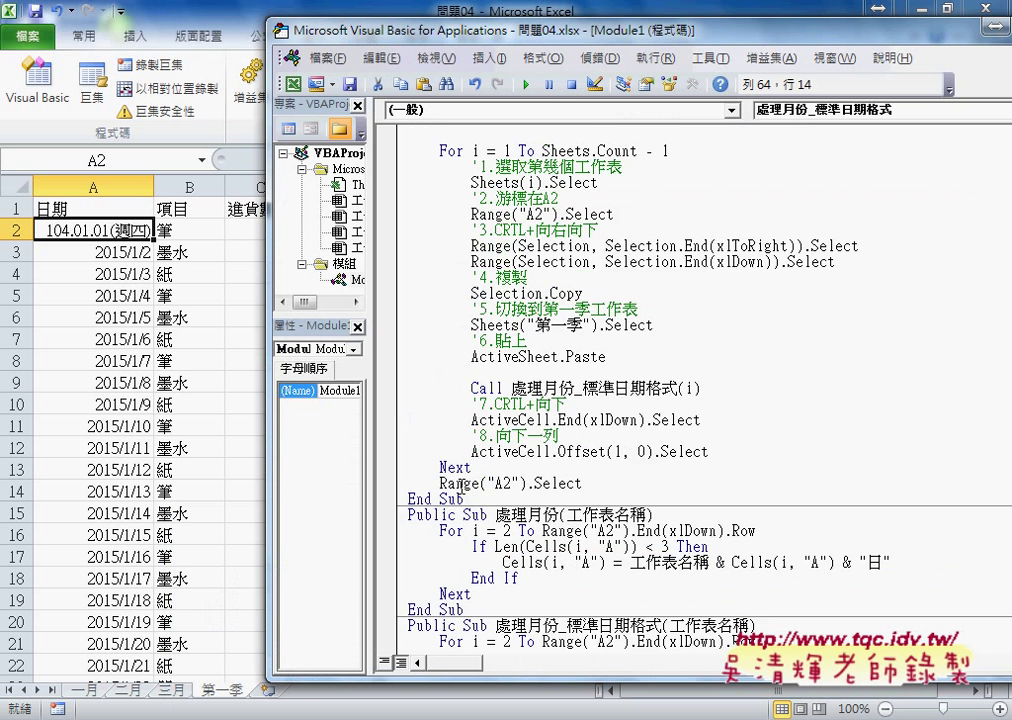
pyautogui.scroll(2, 461, 487)
pyautogui.scroll(3, 461, 487)
pyautogui.click(535, 277)
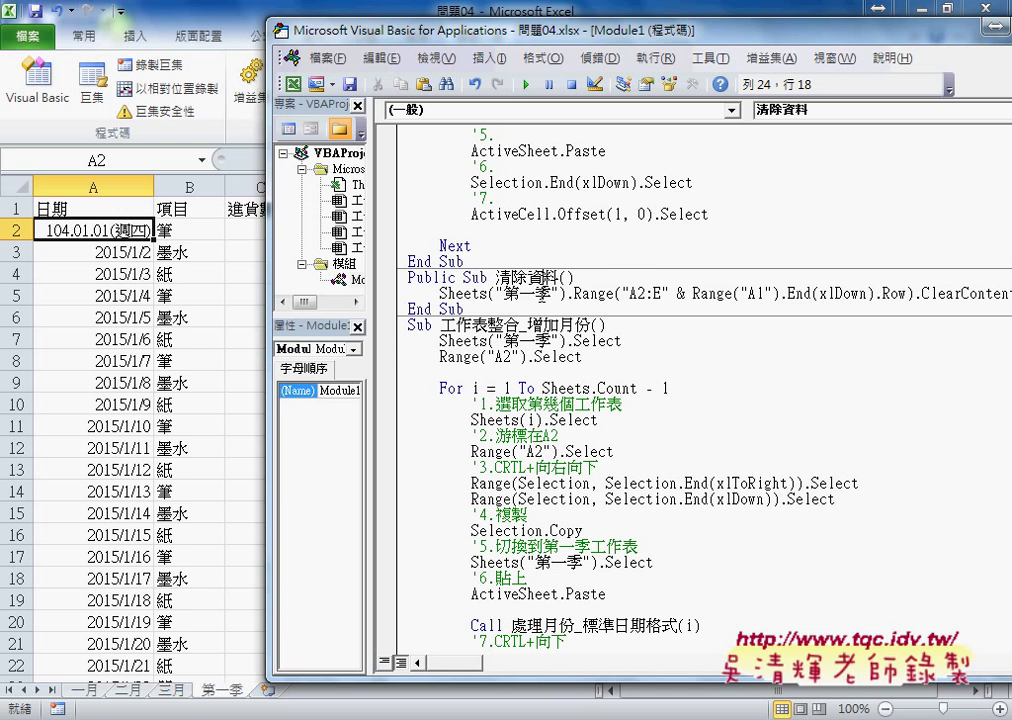
pyautogui.click(524, 84)
# Add cells.NumberFormatLocal = "[$-404]e.mm.dd(aaa);@" on a new line after the 2015 date line
pyautogui.scroll(-2, 568, 488)
pyautogui.scroll(-5, 568, 488)
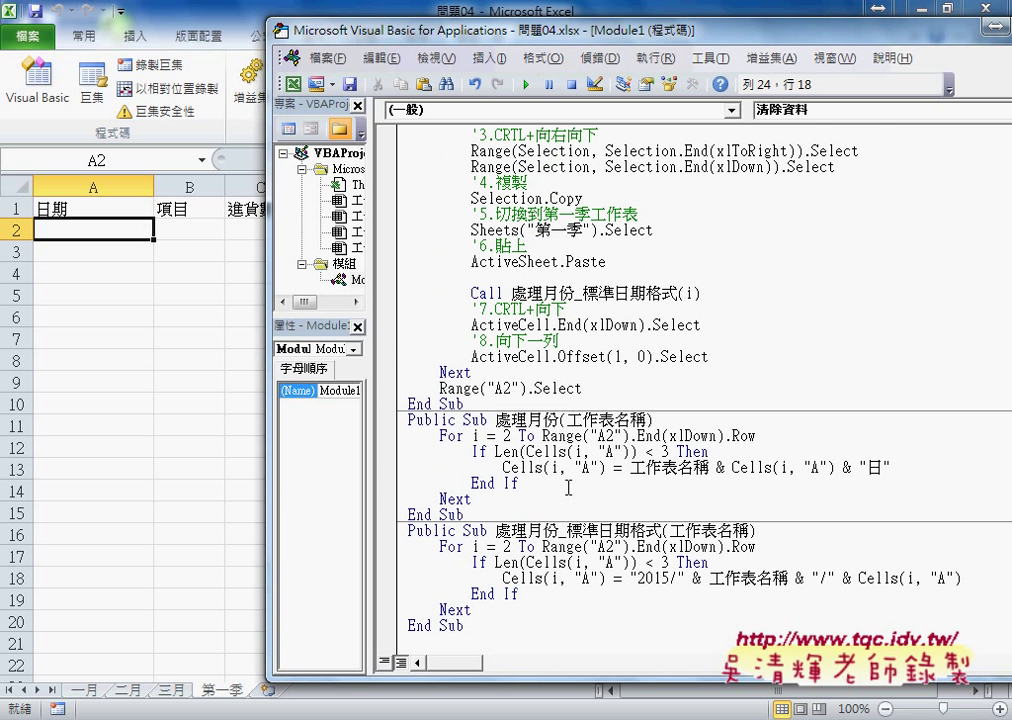
pyautogui.moveTo(502, 578); pyautogui.dragTo(971, 581)
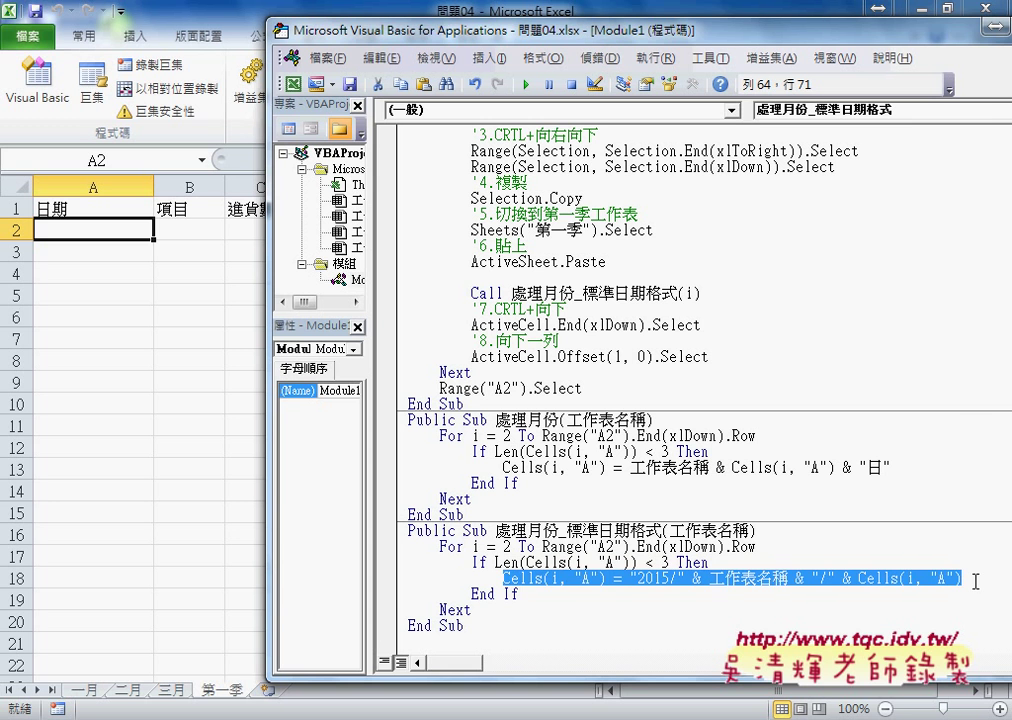
pyautogui.click(975, 581)
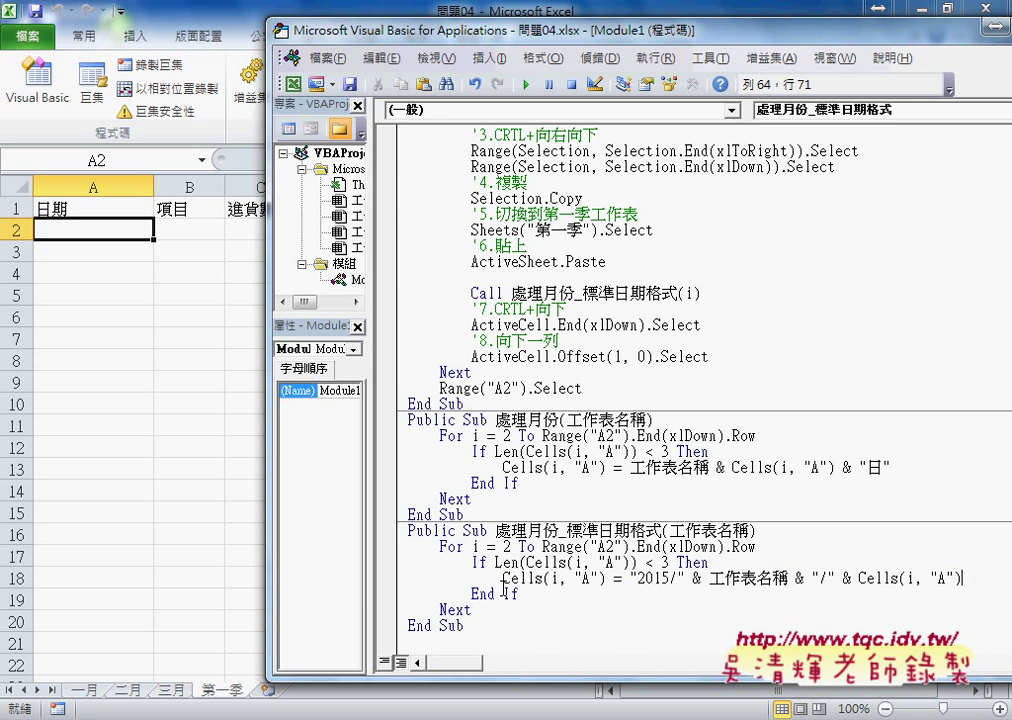
pyautogui.moveTo(505, 580); pyautogui.dragTo(968, 580)
pyautogui.click(967, 579)
pyautogui.press('Return')
pyautogui.write('ce')
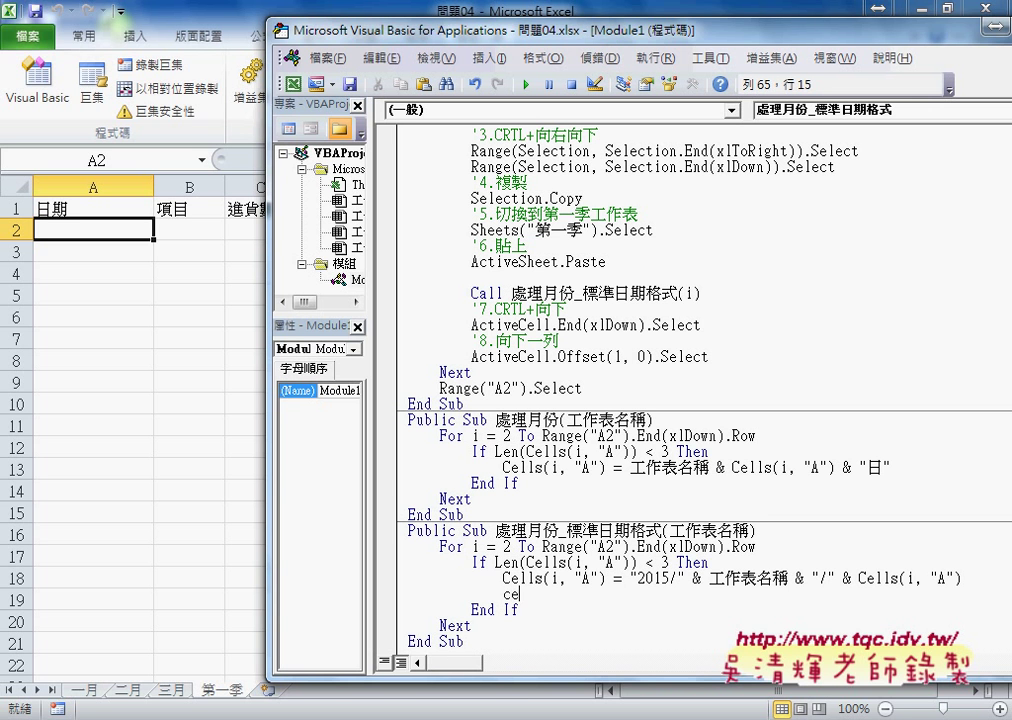
pyautogui.write('lls')
pyautogui.write('.')
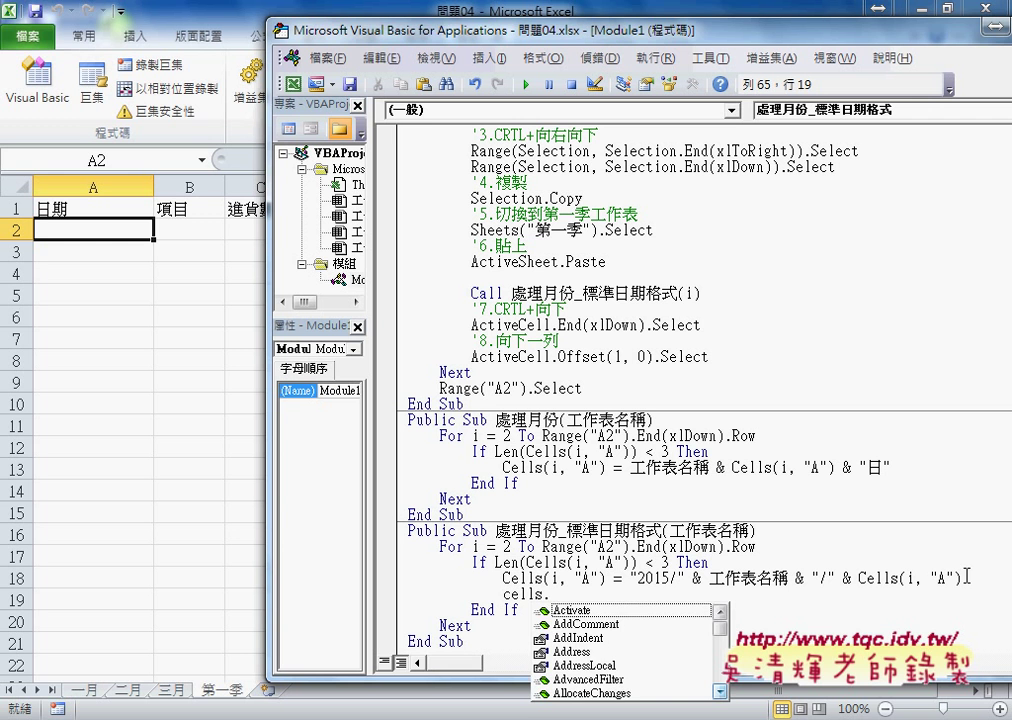
pyautogui.write('n')
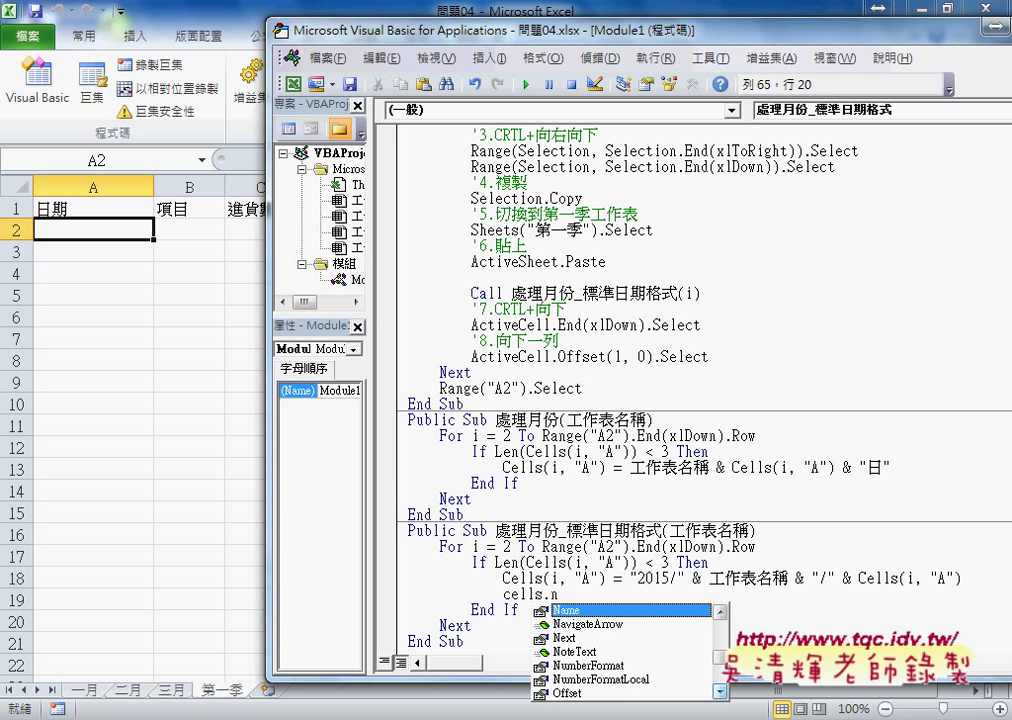
pyautogui.press('Down')
pyautogui.press('Down')
pyautogui.press('Down')
pyautogui.press('Down')
pyautogui.press('Down')
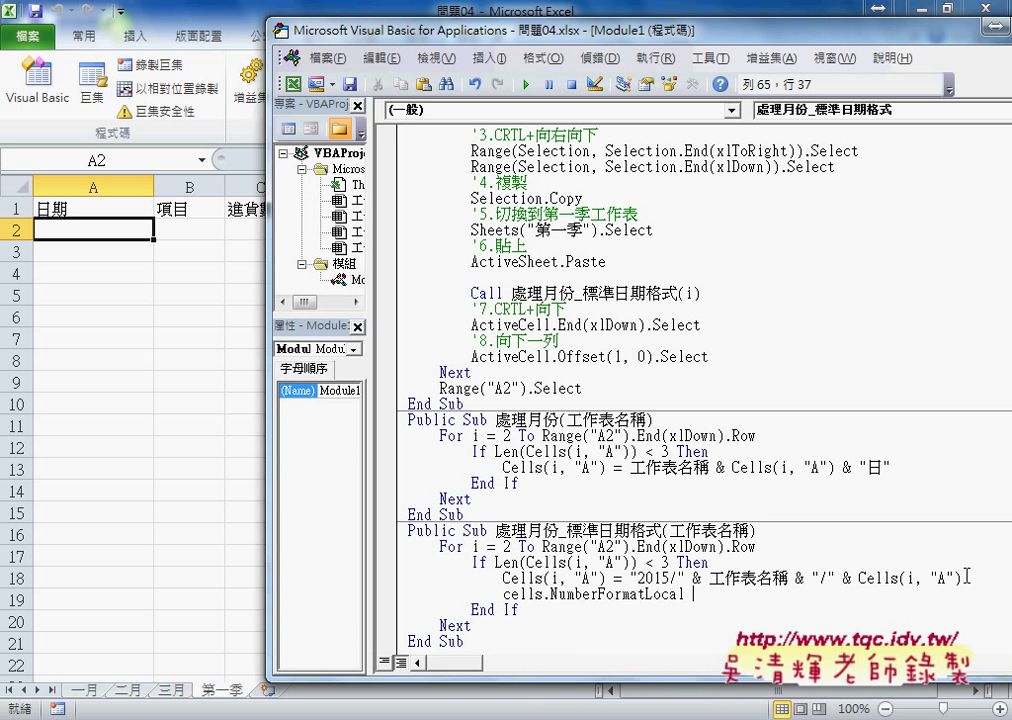
pyautogui.write('=')
pyautogui.write('""')
pyautogui.click(708, 593)
pyautogui.write('[$-404]e.mm.dd(aaa);@')
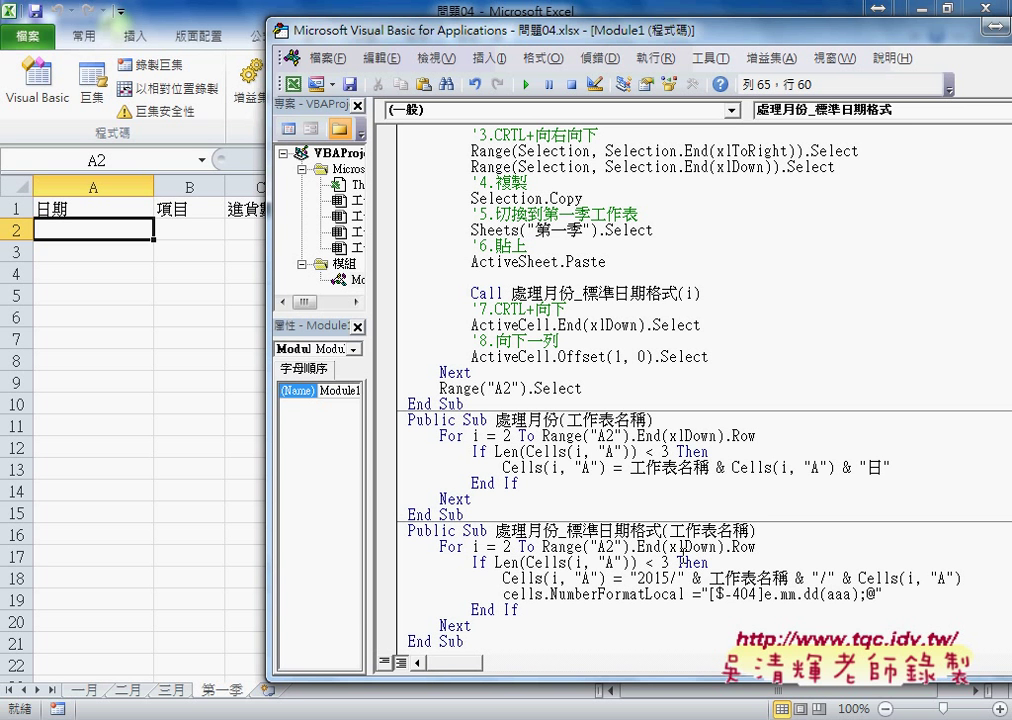
# Copy (i, "A") from the date line and paste it after Cells on the format line
pyautogui.moveTo(544, 578); pyautogui.dragTo(604, 578)
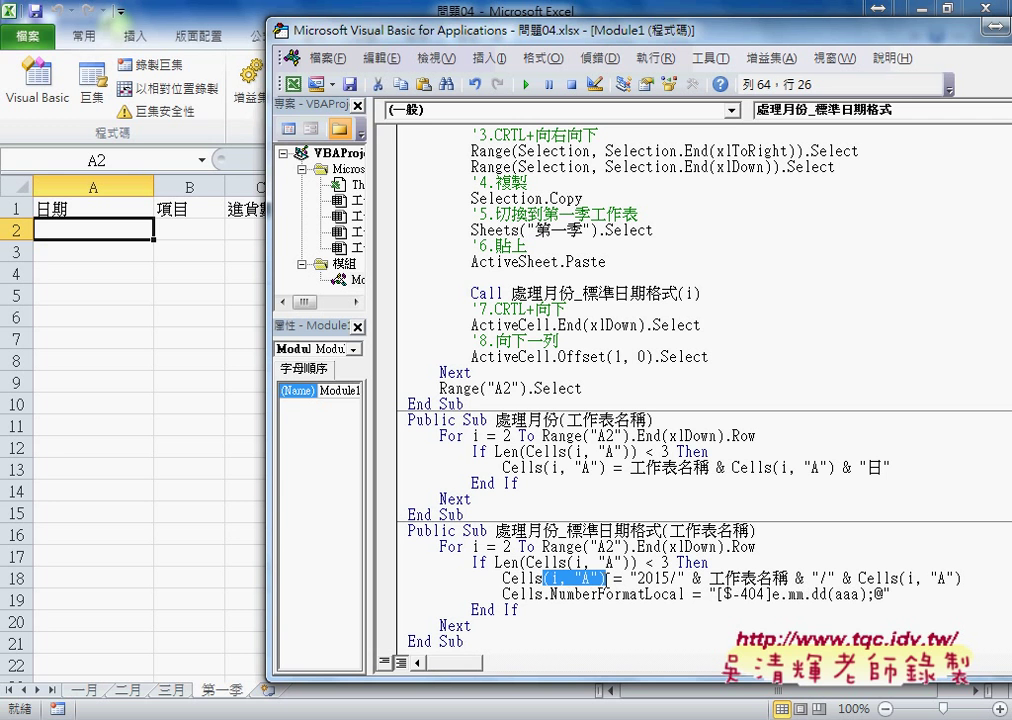
pyautogui.hotkey('ctrl', 'c')
pyautogui.click(542, 595)
pyautogui.hotkey('ctrl', 'v')
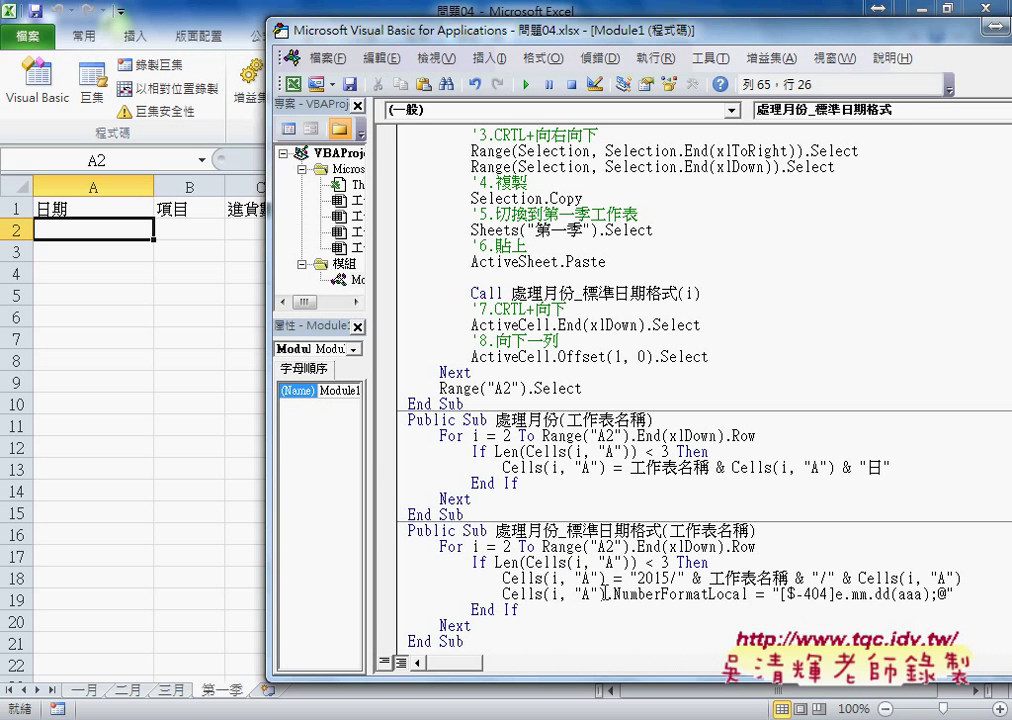
# Highlight the (i, "A") arguments, the NumberFormatLocal property, and the date and format lines
pyautogui.moveTo(604, 595); pyautogui.dragTo(544, 595)
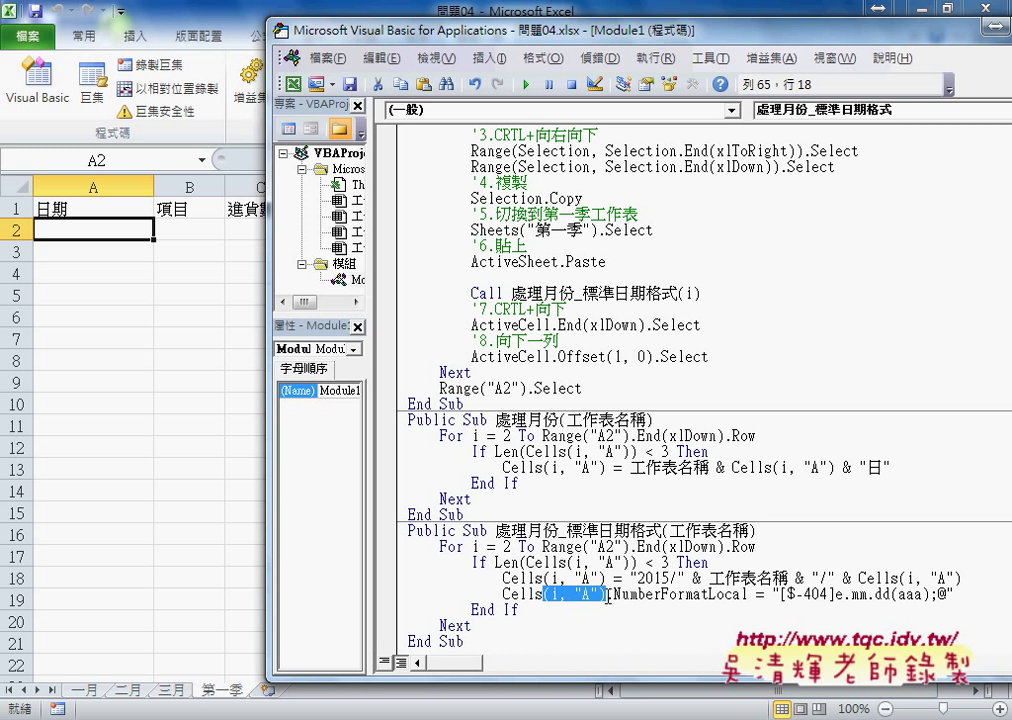
pyautogui.moveTo(606, 595); pyautogui.dragTo(748, 596)
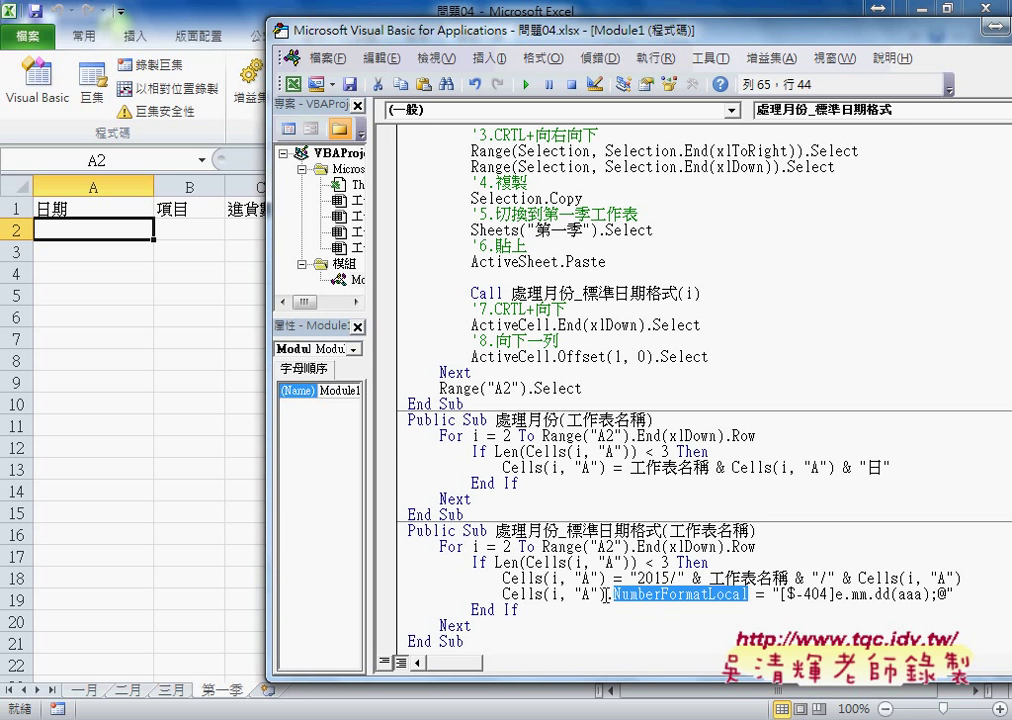
pyautogui.moveTo(605, 595); pyautogui.dragTo(544, 595)
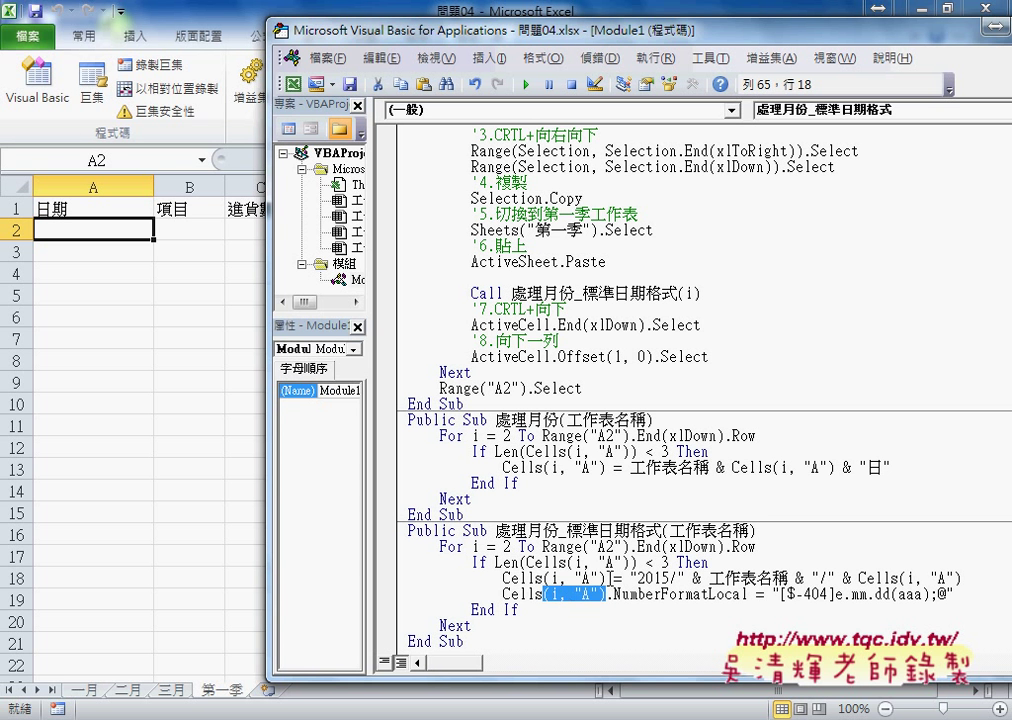
pyautogui.click(966, 578)
pyautogui.moveTo(966, 578); pyautogui.dragTo(503, 578)
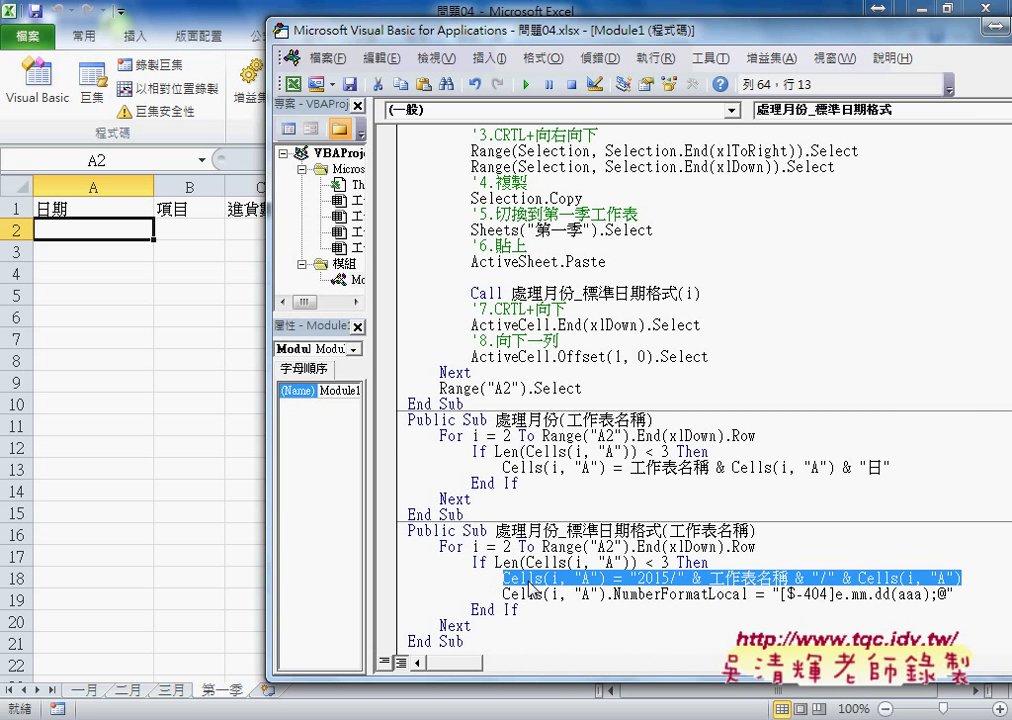
pyautogui.moveTo(955, 594)
pyautogui.mouseDown()
pyautogui.moveTo(548, 596)
pyautogui.moveTo(507, 606)
pyautogui.mouseUp()
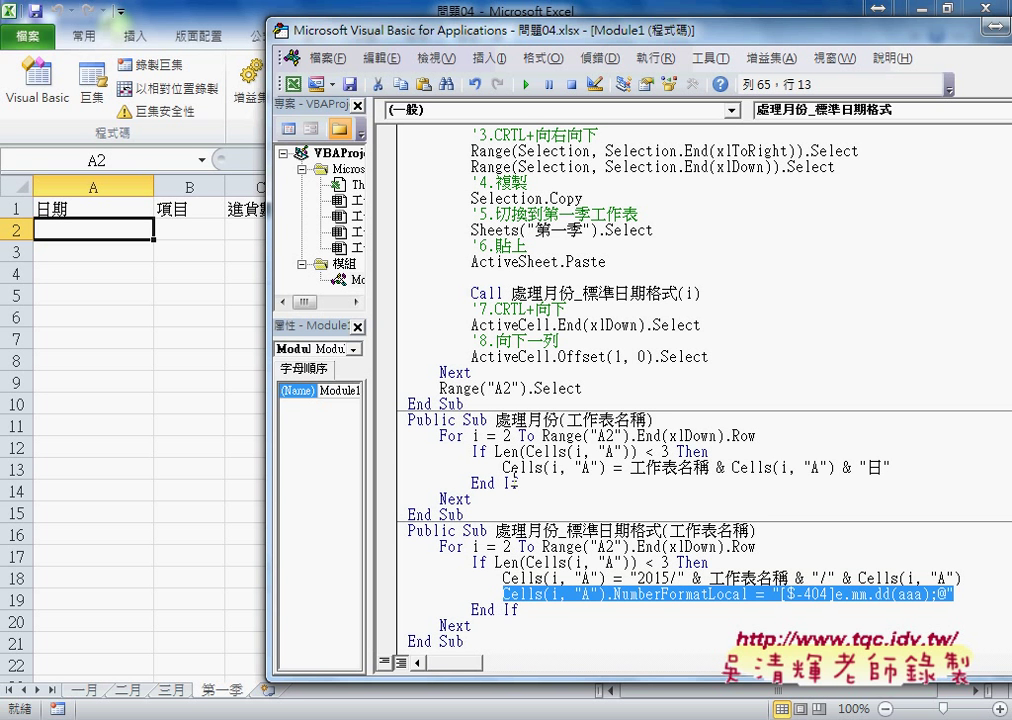
# Run the 工作表整合_增加月份 macro and annotate how the format line produces 104.01.01(週四)
pyautogui.click(525, 88)
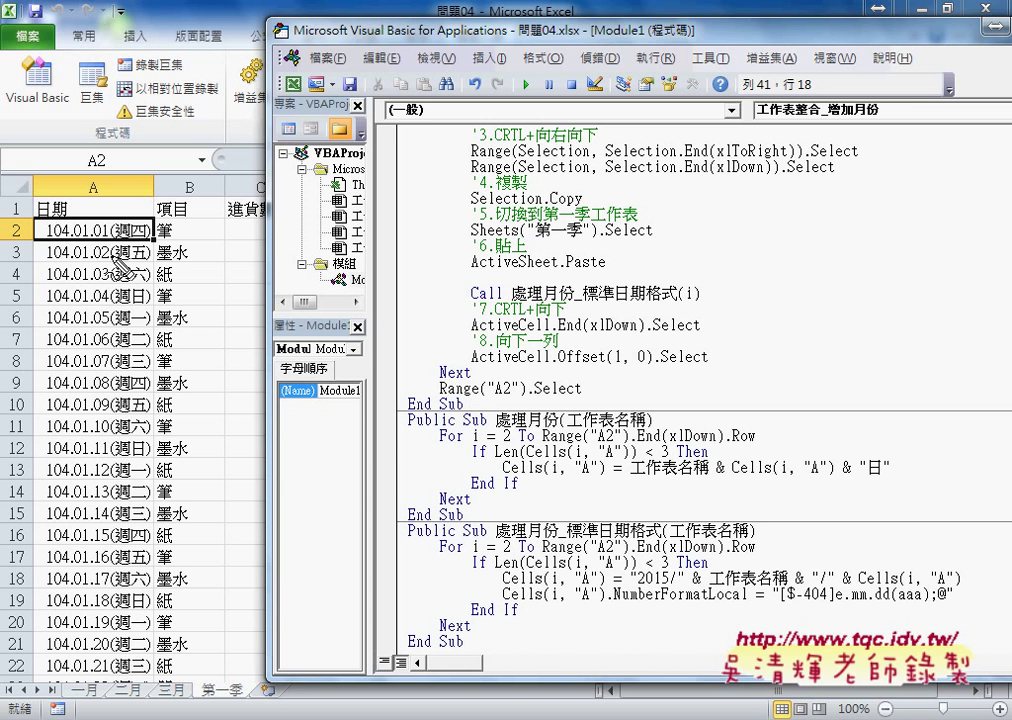
pyautogui.moveTo(150, 241); pyautogui.dragTo(45, 237)
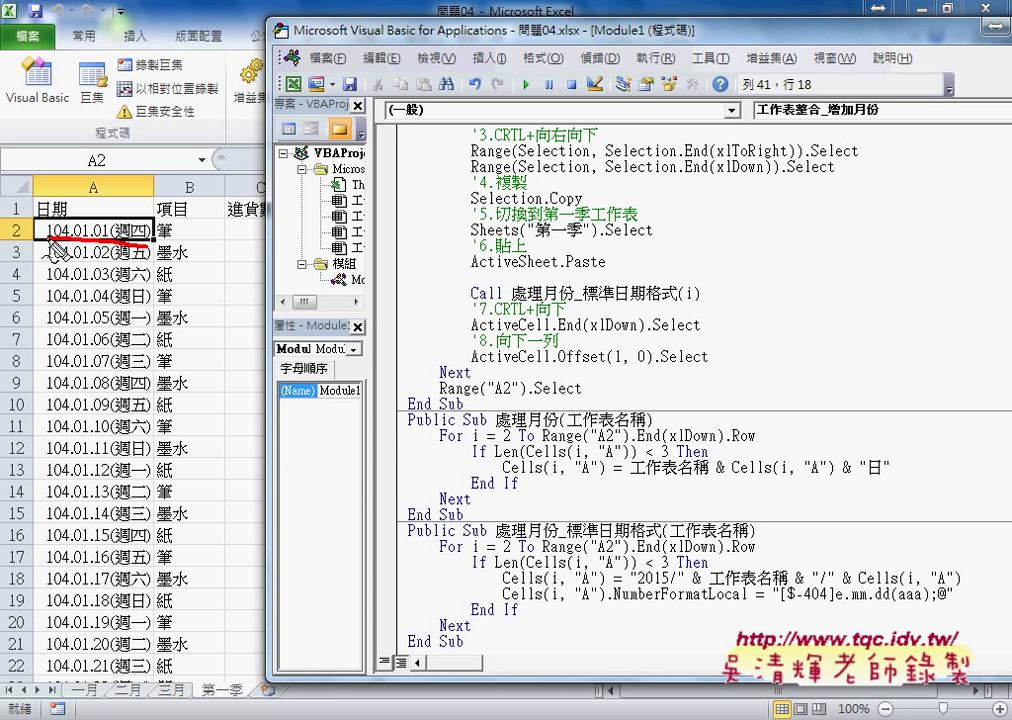
pyautogui.moveTo(497, 590)
pyautogui.mouseDown()
pyautogui.moveTo(962, 579)
pyautogui.moveTo(968, 596)
pyautogui.mouseUp()
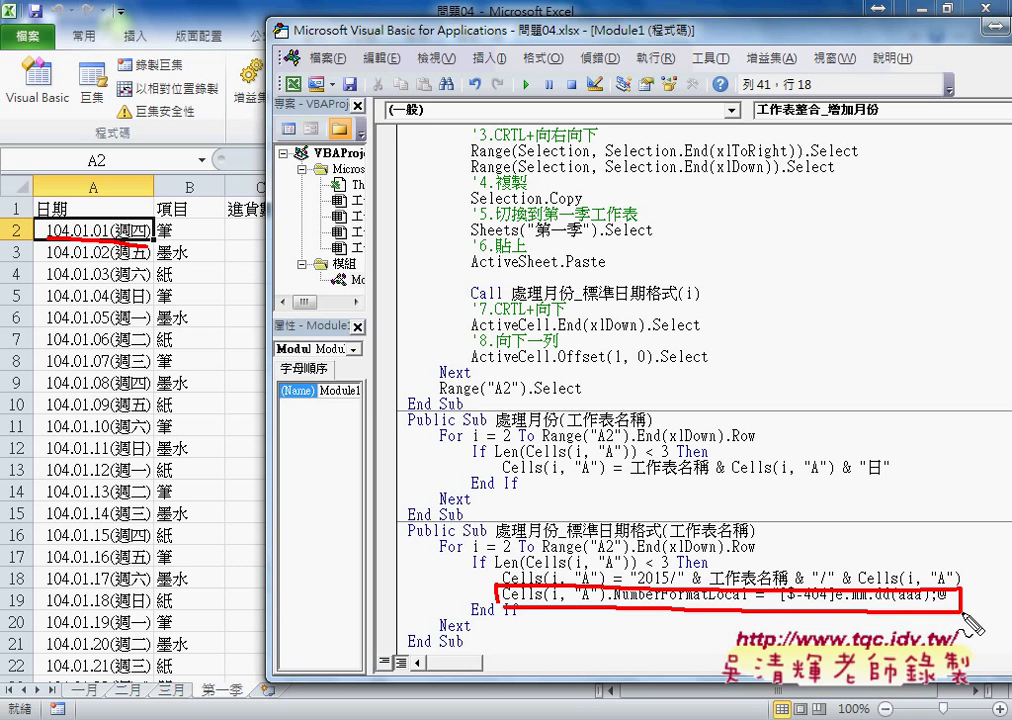
pyautogui.moveTo(497, 590)
pyautogui.mouseDown()
pyautogui.moveTo(155, 237)
pyautogui.moveTo(190, 265)
pyautogui.mouseUp()
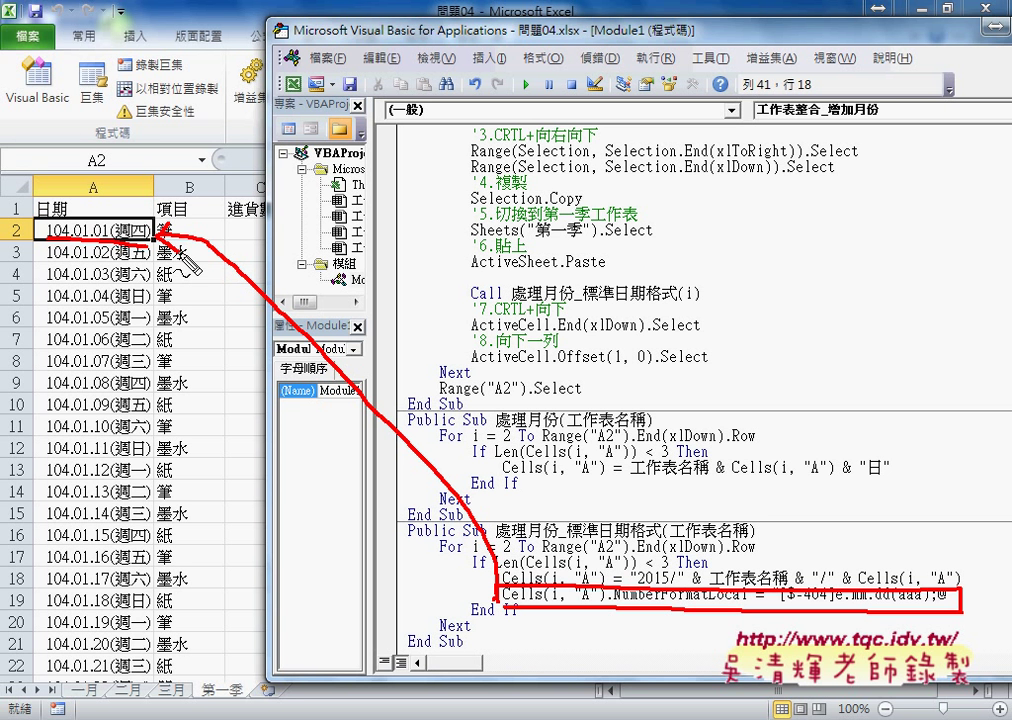
pyautogui.press('Escape')
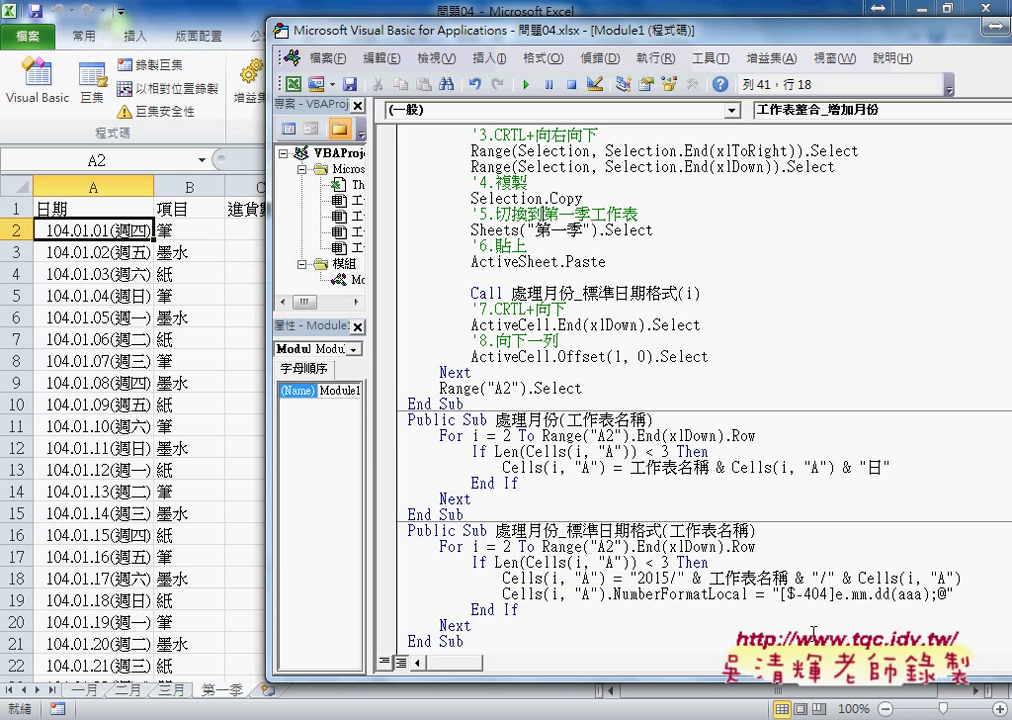
pyautogui.moveTo(783, 594); pyautogui.dragTo(947, 594)
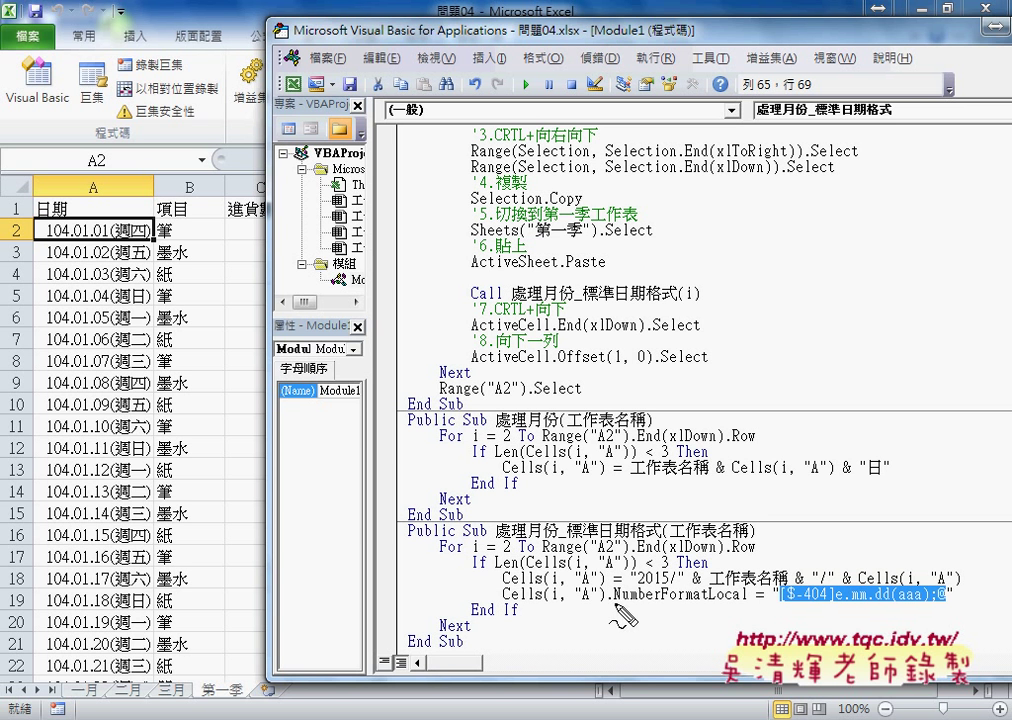
pyautogui.moveTo(606, 602); pyautogui.dragTo(745, 601)
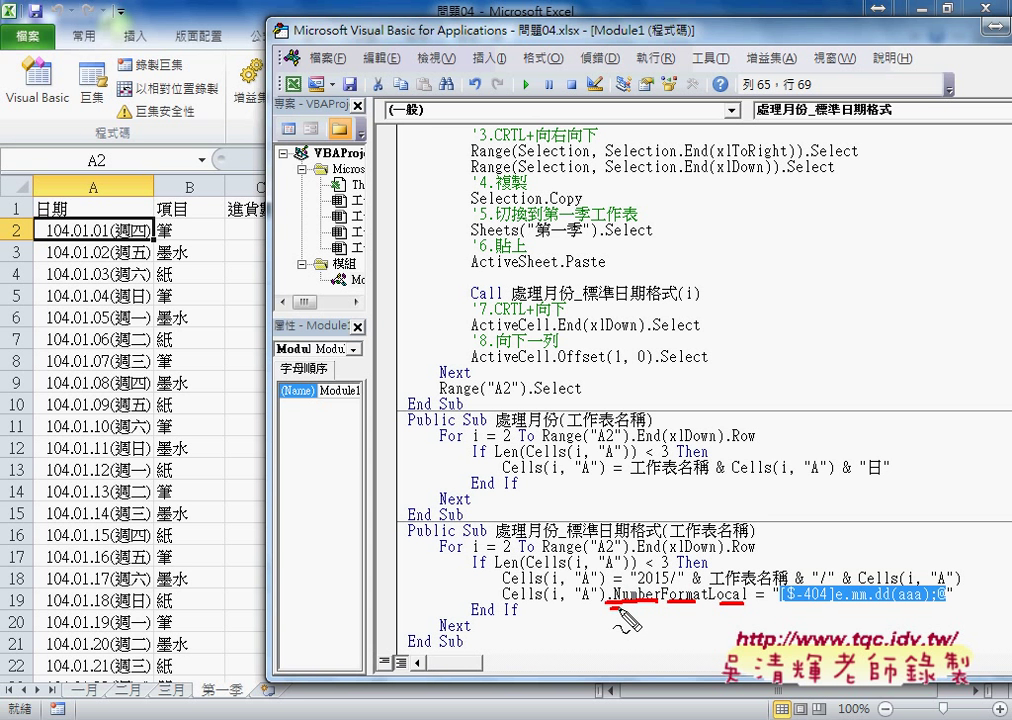
pyautogui.moveTo(489, 588)
pyautogui.mouseDown()
pyautogui.moveTo(499, 601)
pyautogui.moveTo(511, 570)
pyautogui.mouseUp()
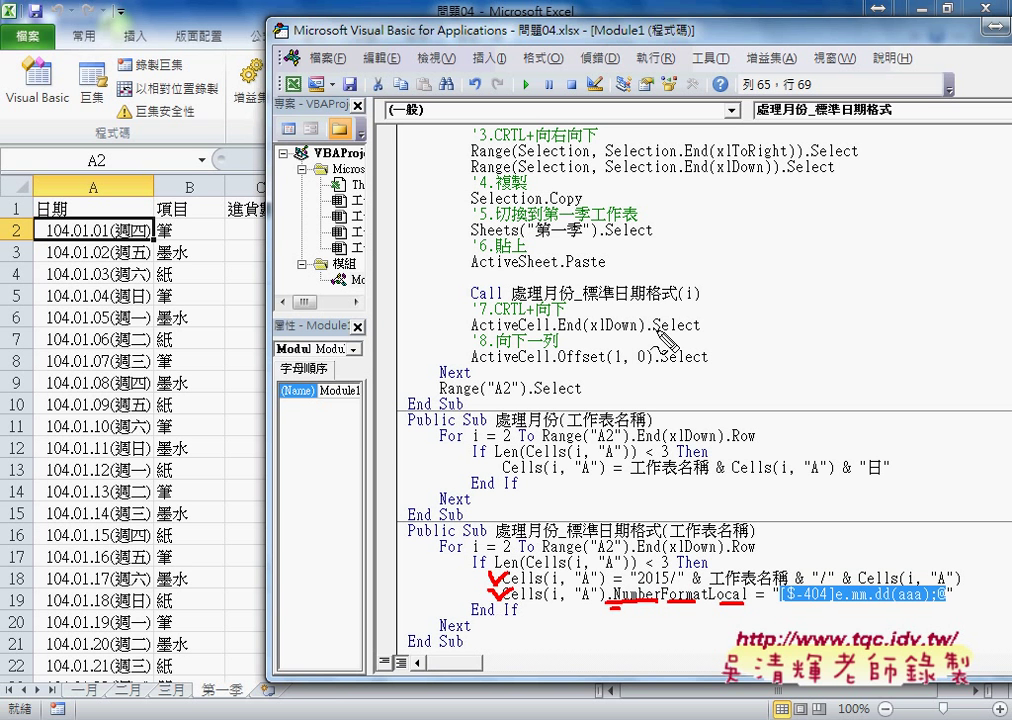
pyautogui.moveTo(679, 298); pyautogui.dragTo(698, 298)
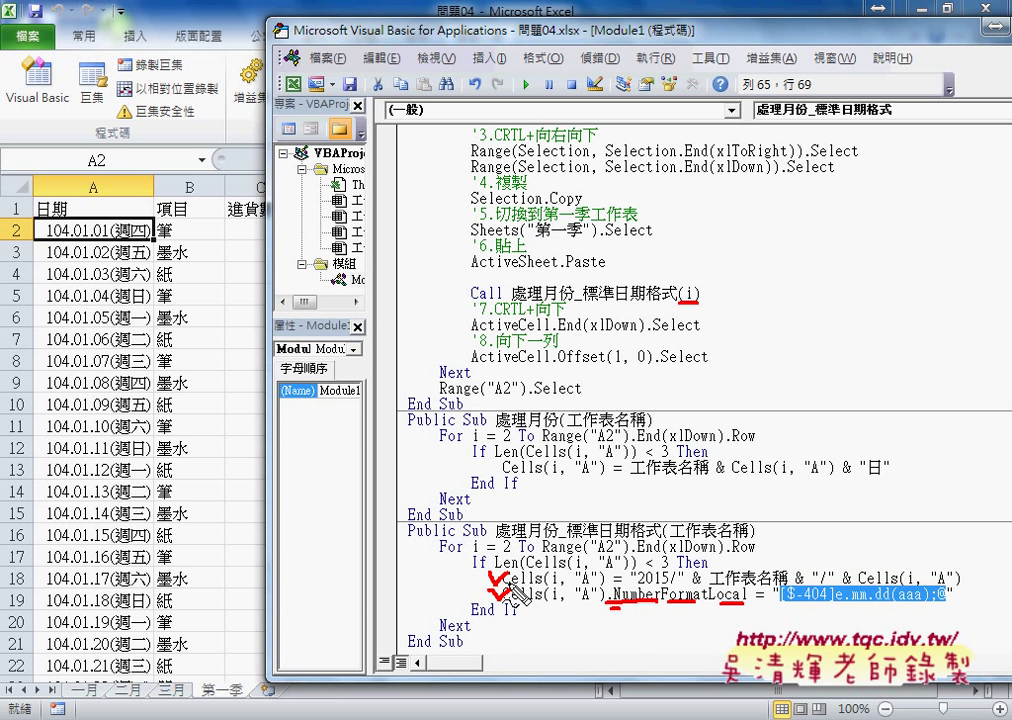
pyautogui.moveTo(468, 645)
pyautogui.mouseDown()
pyautogui.moveTo(402, 530)
pyautogui.moveTo(572, 657)
pyautogui.mouseUp()
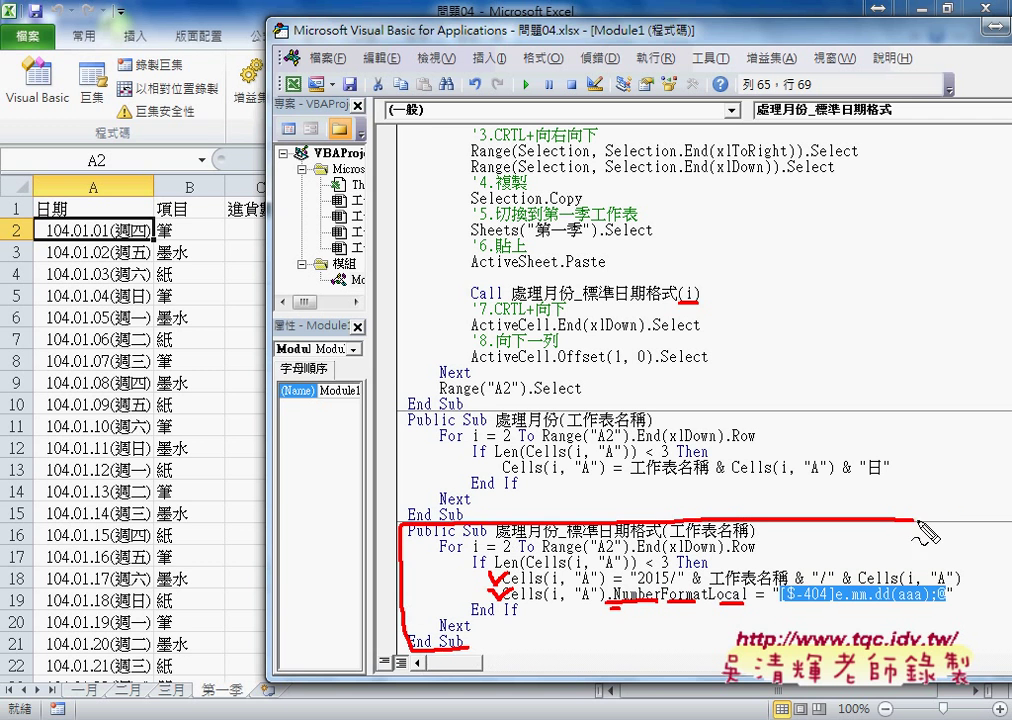
pyautogui.press('Escape')
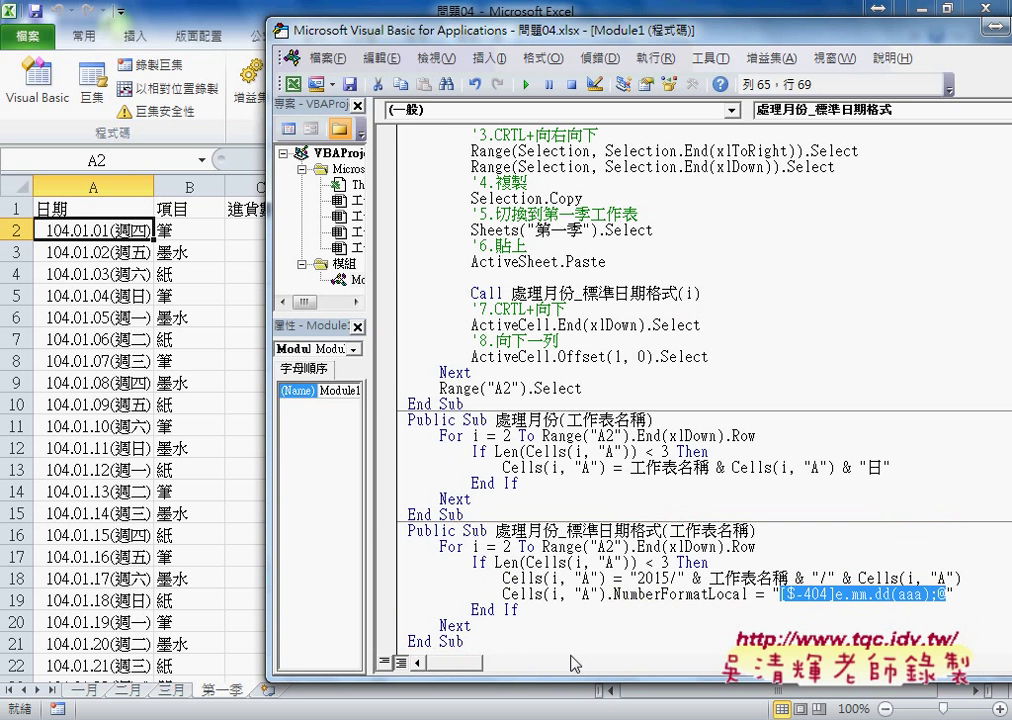
pyautogui.moveTo(488, 648); pyautogui.dragTo(395, 530)
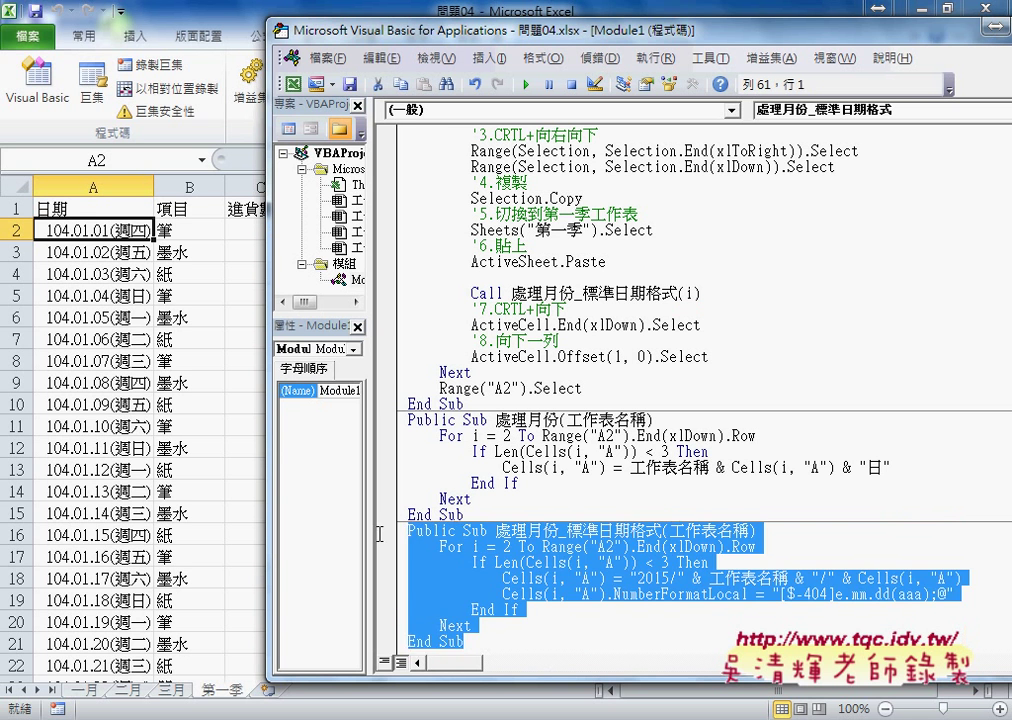
pyautogui.moveTo(325, 719)
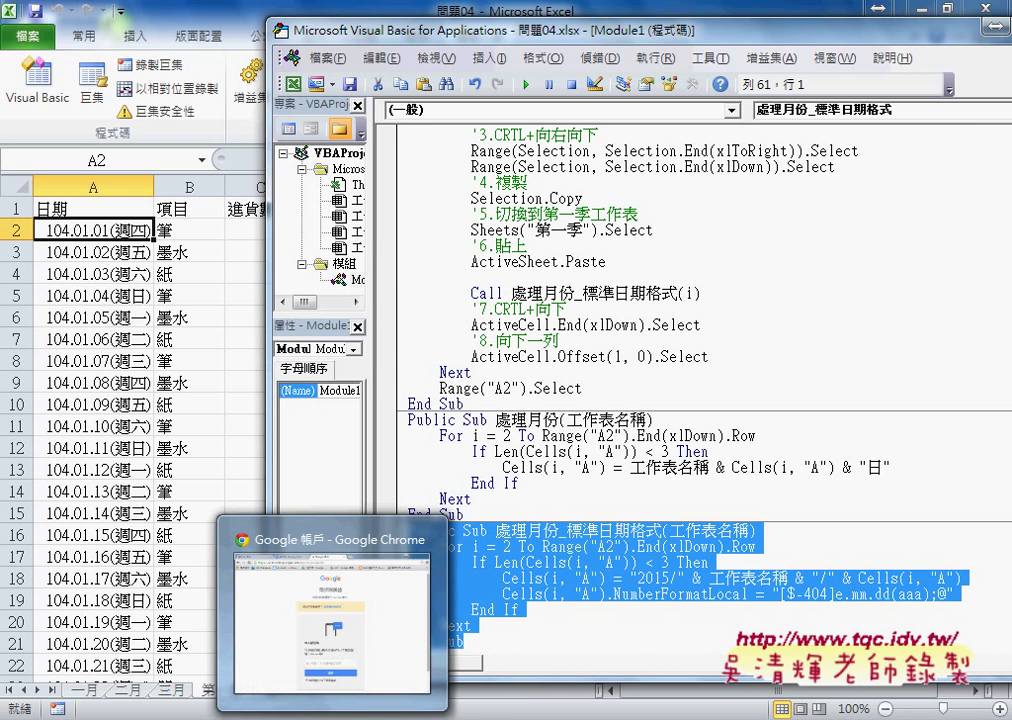
# Switch to the 程式碼 Google Doc and scroll up to the Public Sub 處理月份 procedure
pyautogui.click(332, 612)
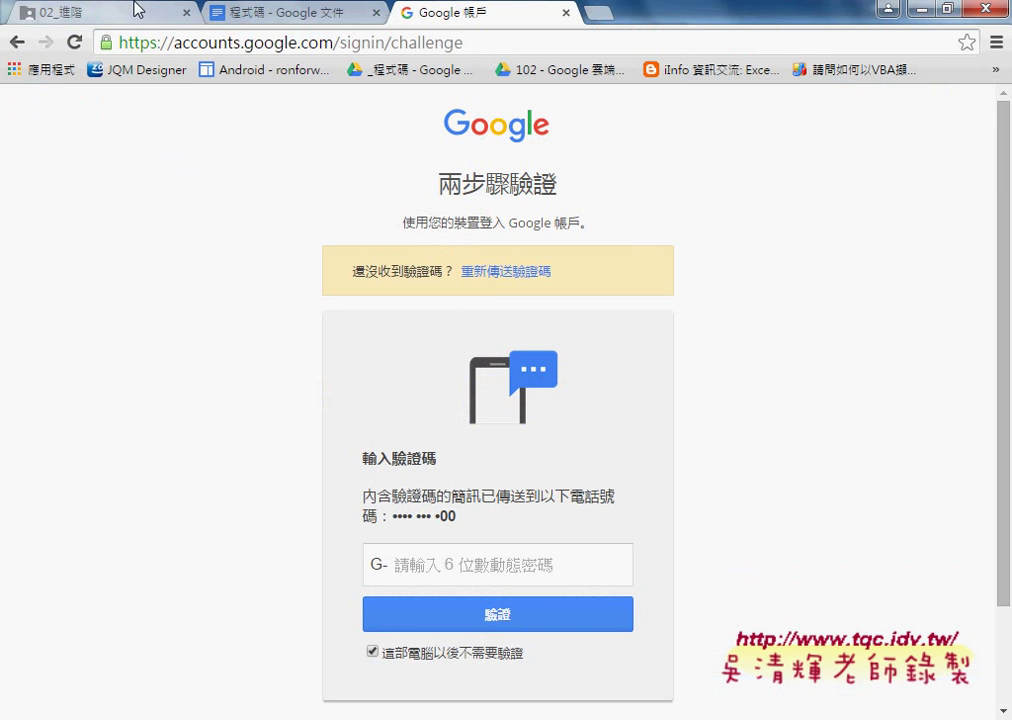
pyautogui.click(305, 17)
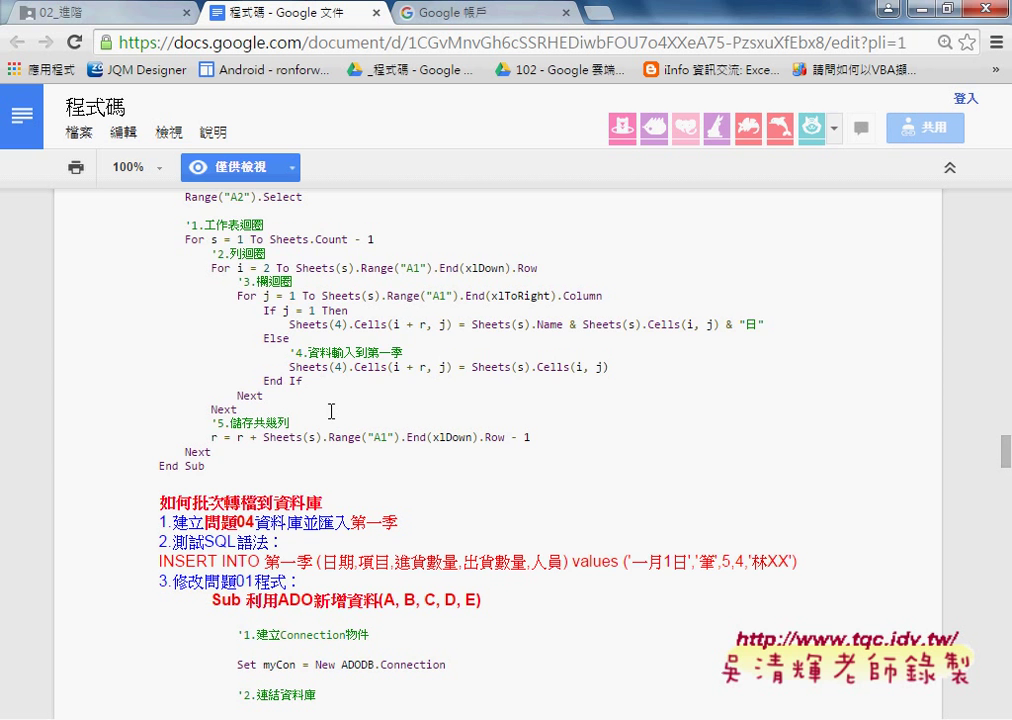
pyautogui.scroll(-2, 331, 411)
pyautogui.scroll(2, 331, 411)
pyautogui.scroll(1, 330, 461)
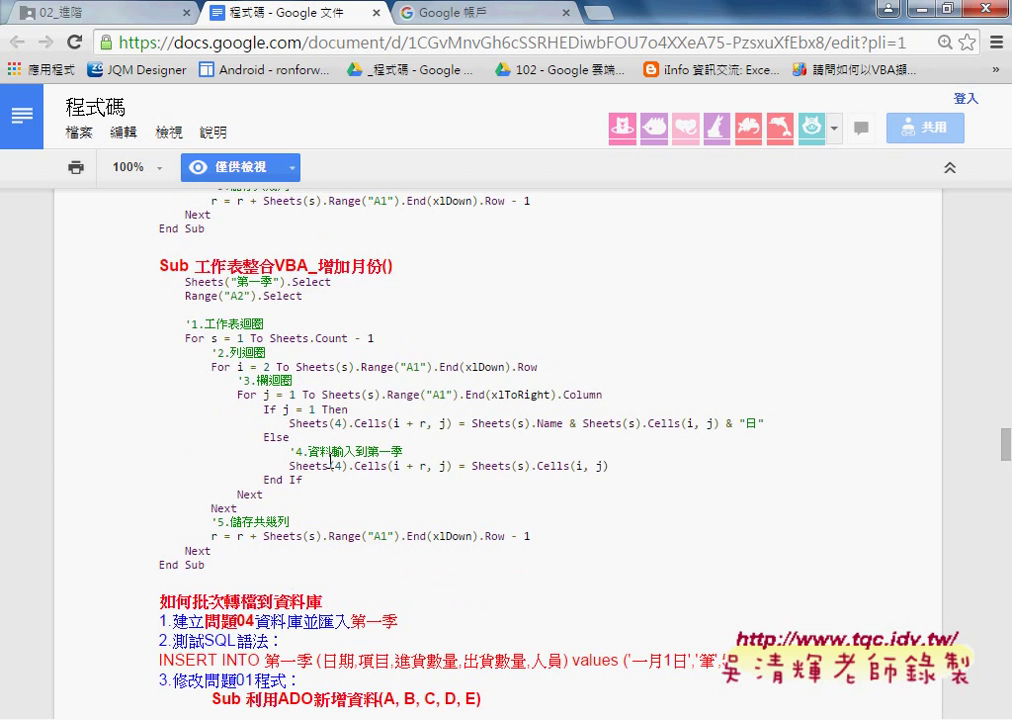
pyautogui.scroll(2, 330, 461)
pyautogui.scroll(1, 330, 461)
pyautogui.scroll(3, 330, 461)
pyautogui.scroll(2, 330, 461)
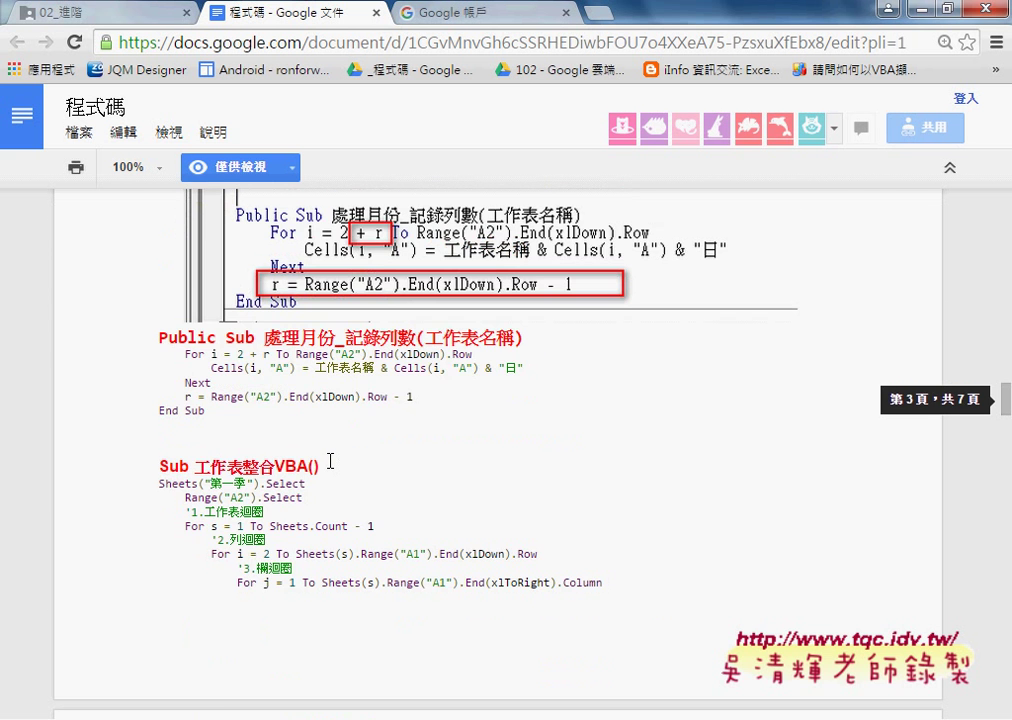
pyautogui.scroll(3, 330, 461)
pyautogui.scroll(3, 330, 461)
pyautogui.scroll(3, 330, 461)
pyautogui.scroll(2, 330, 461)
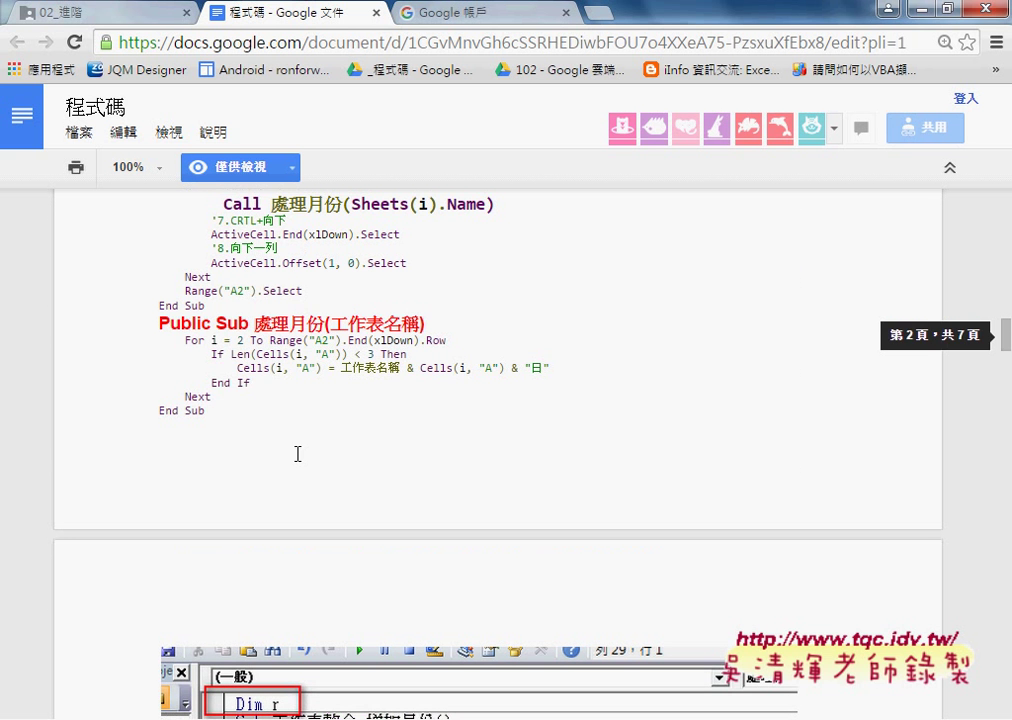
pyautogui.click(239, 412)
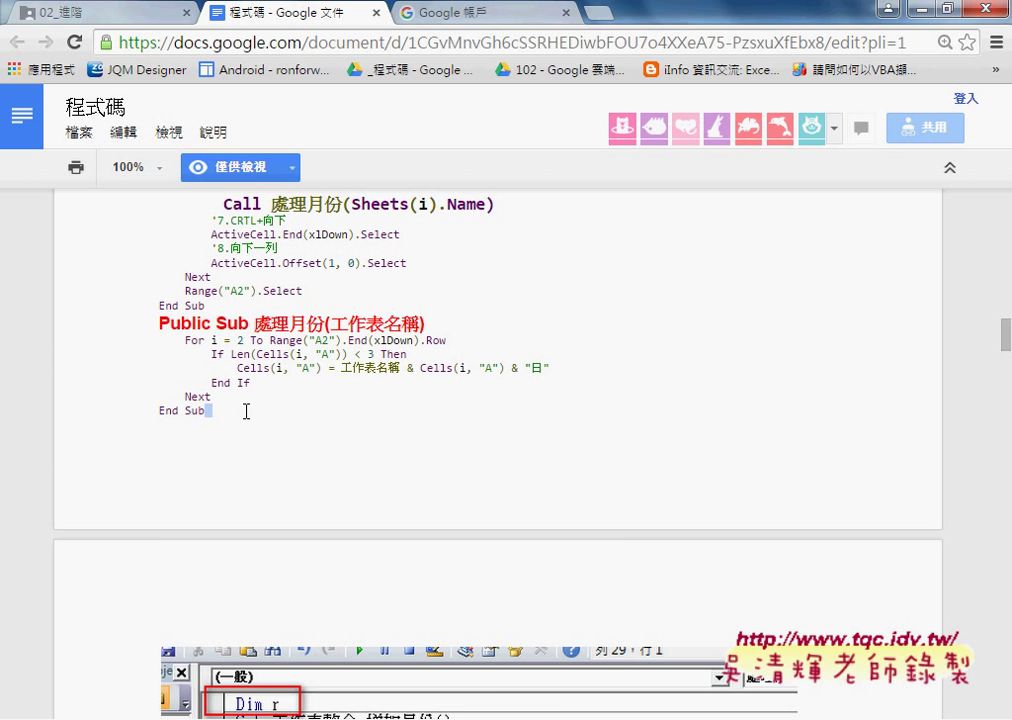
# Bring the VBA editor for 問題04.xlsx back to the front from the taskbar
pyautogui.moveTo(479, 670)
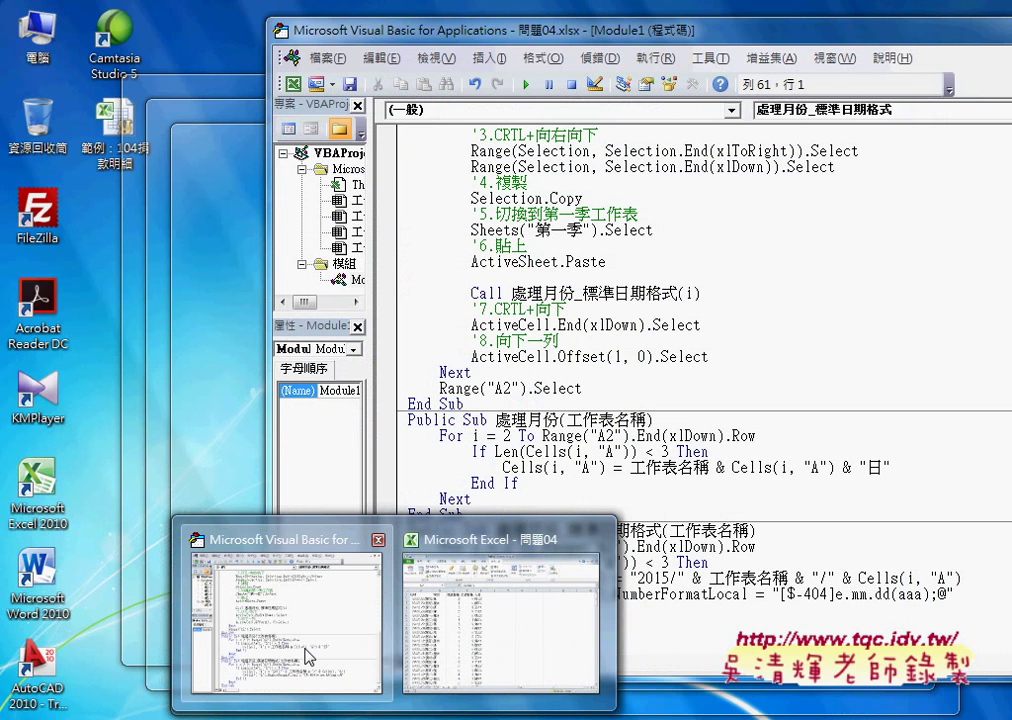
pyautogui.click(290, 620)
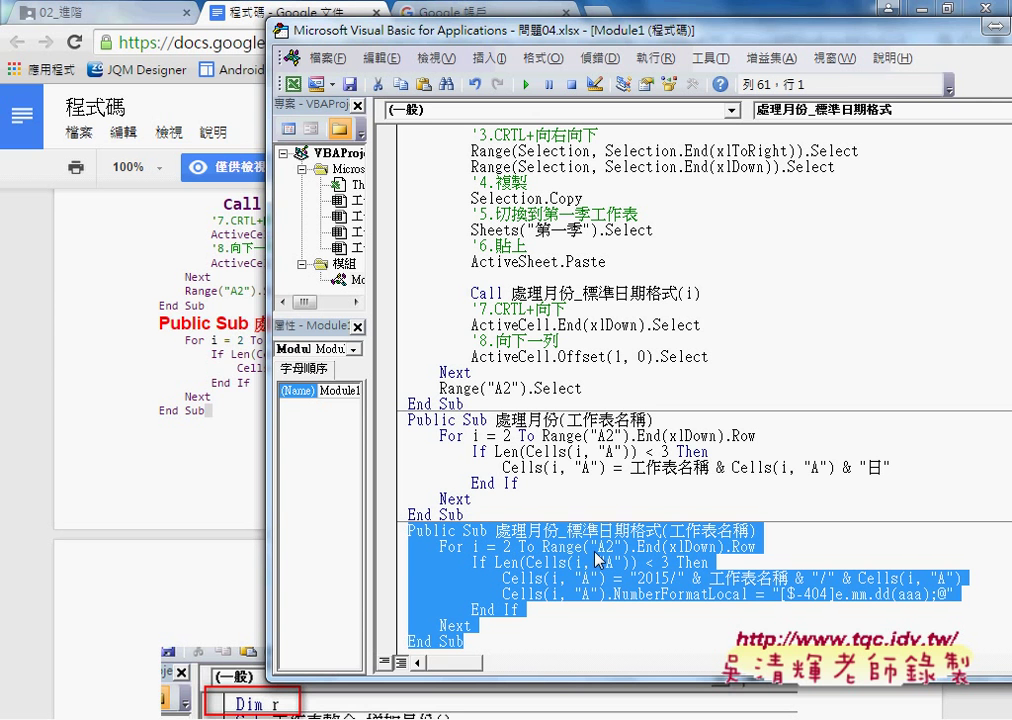